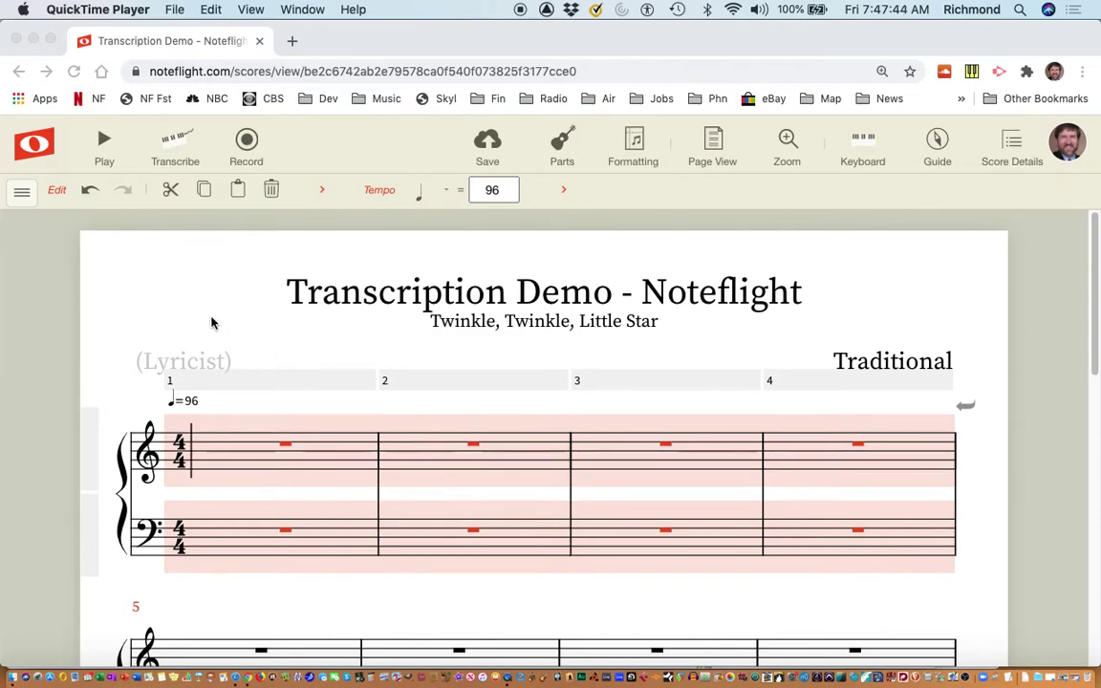
Step: Select bar 1 in both treble and bass staves and enter transcription mode
left_click(283, 361)
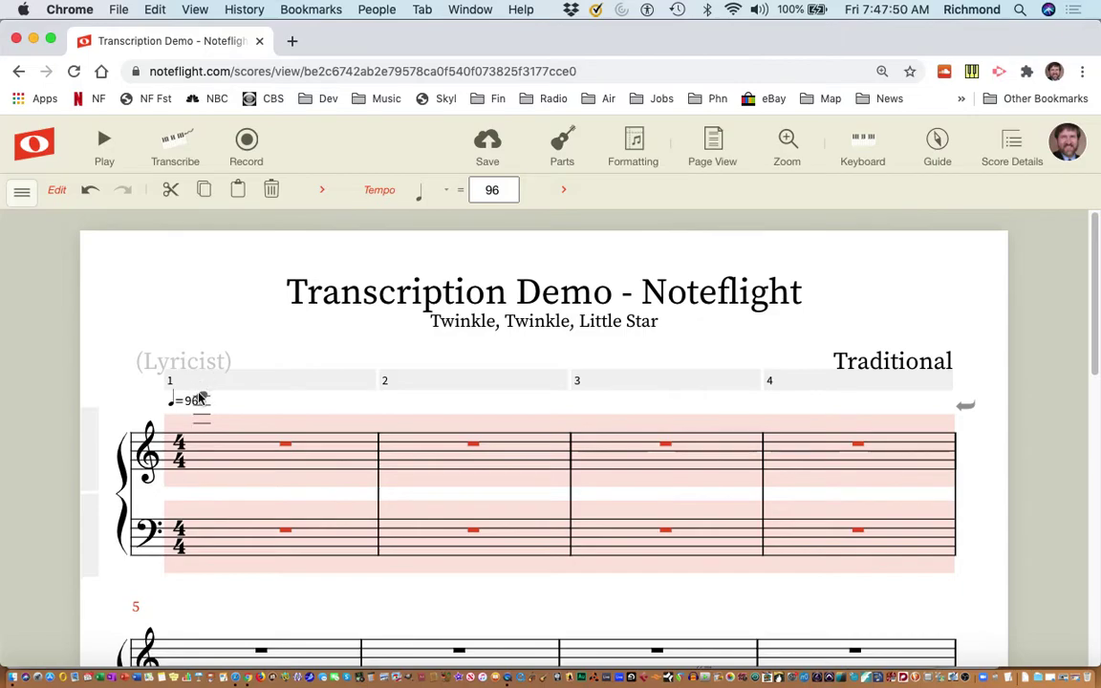
key("Escape")
left_click(226, 470)
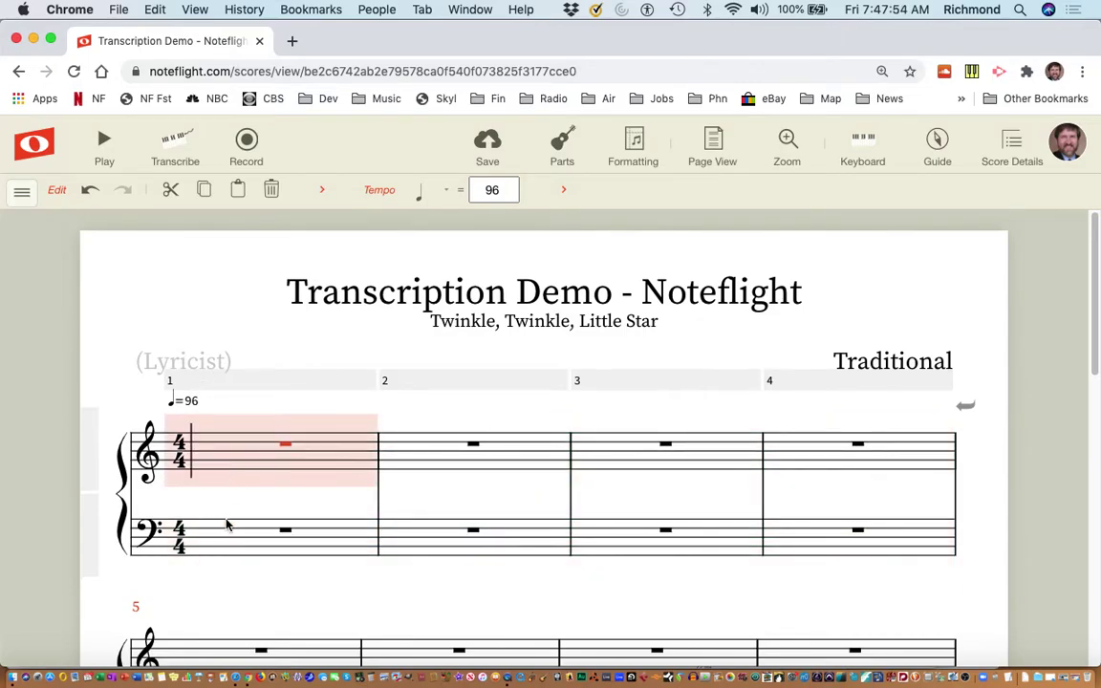
left_click(226, 542, "shift")
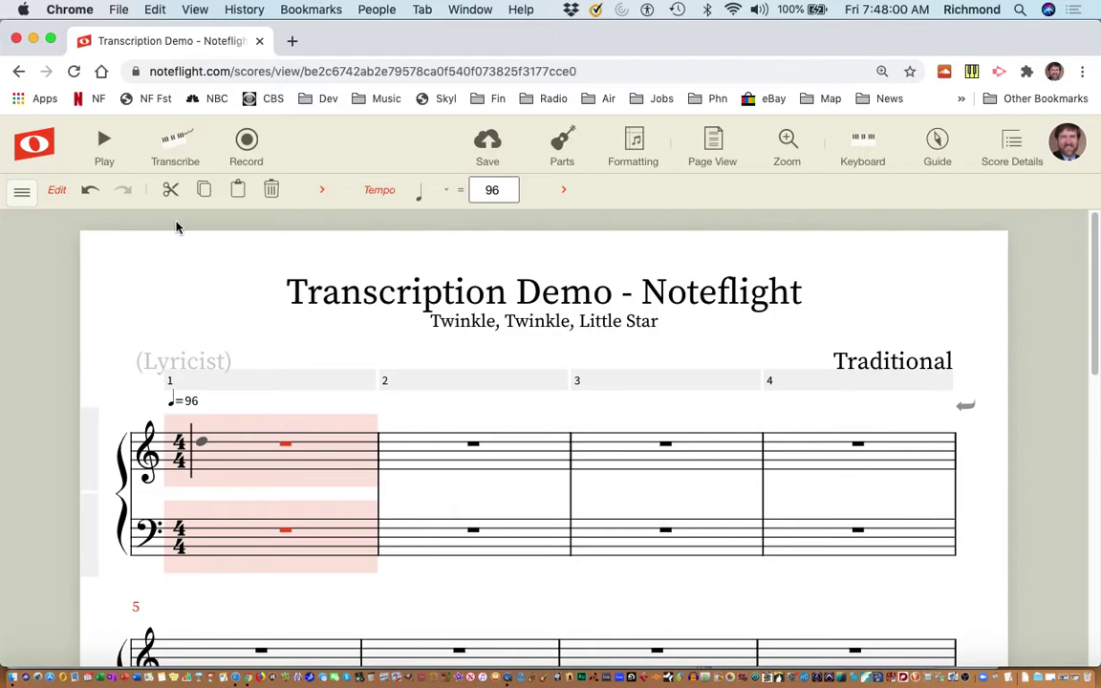
left_click(176, 142)
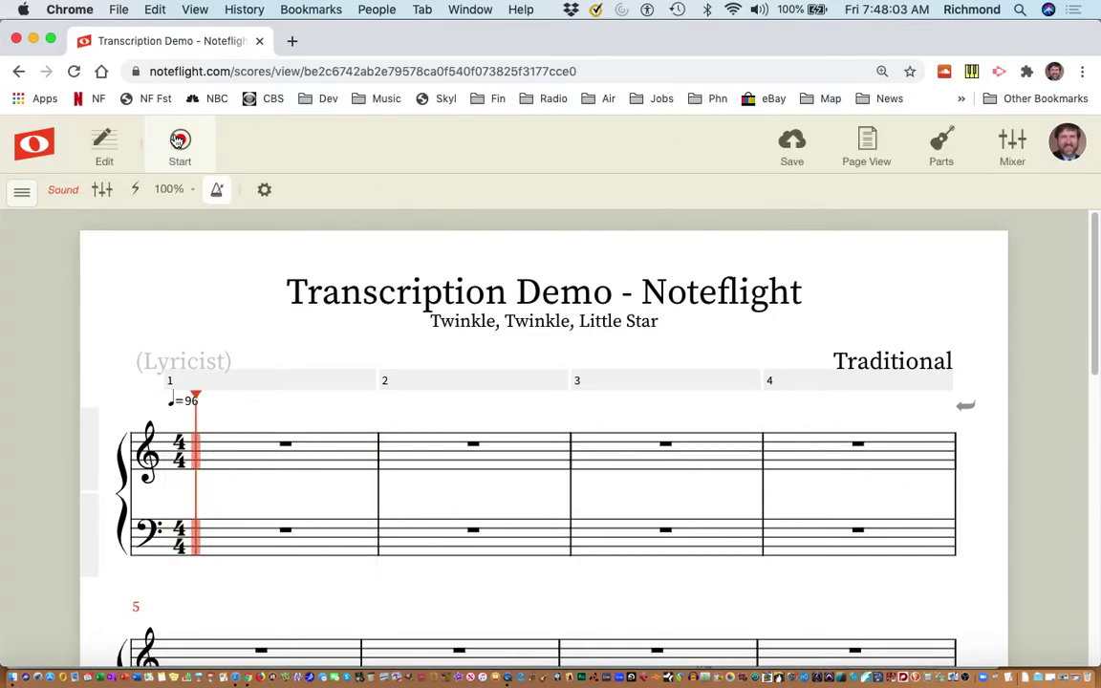
Step: Turn off Detect triplets, keep split at B3 and minimum duration Quarter, then start recording
left_click(266, 191)
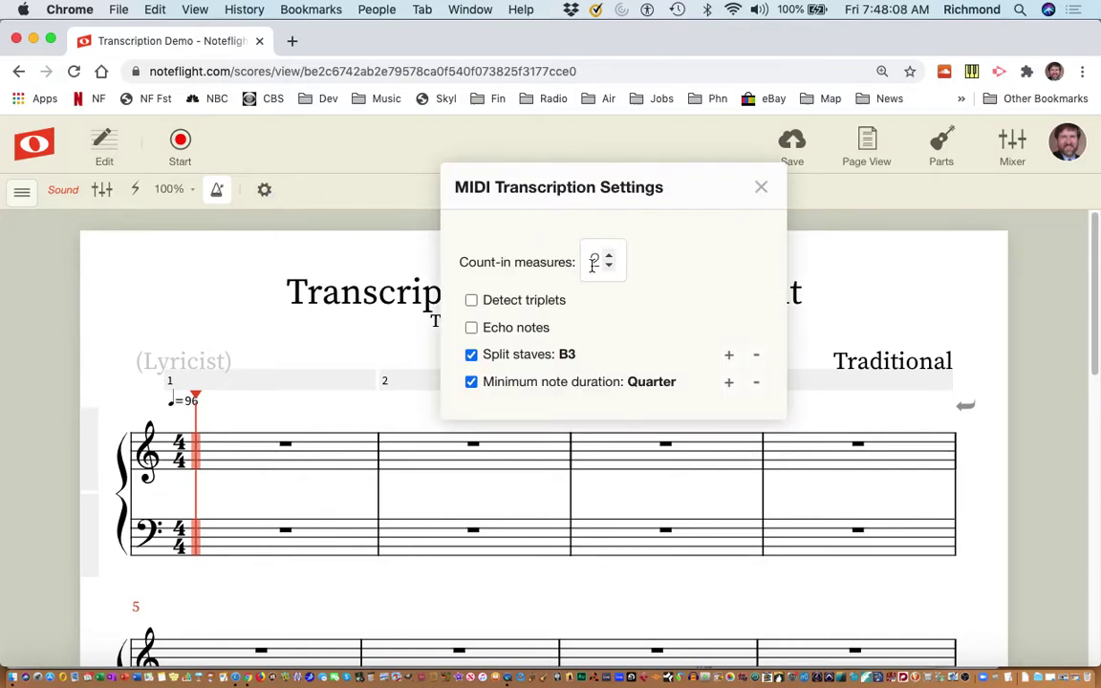
left_click(472, 301)
left_click(730, 356)
left_click(758, 358)
left_click(755, 383)
left_click(755, 384)
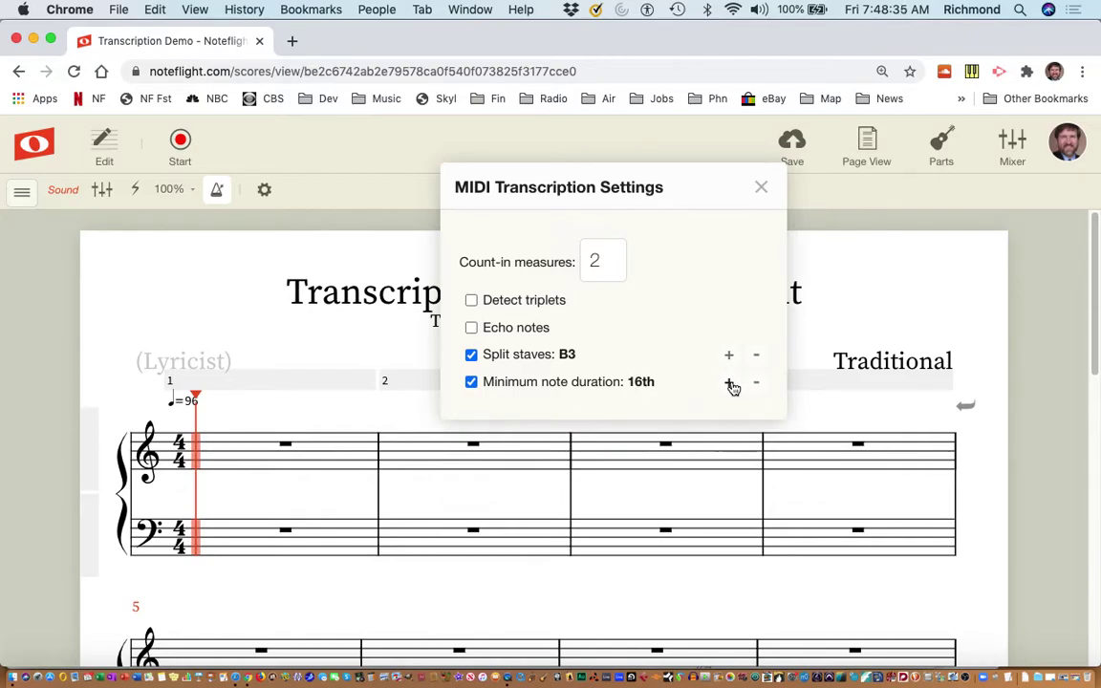
left_click(730, 384)
left_click(730, 384)
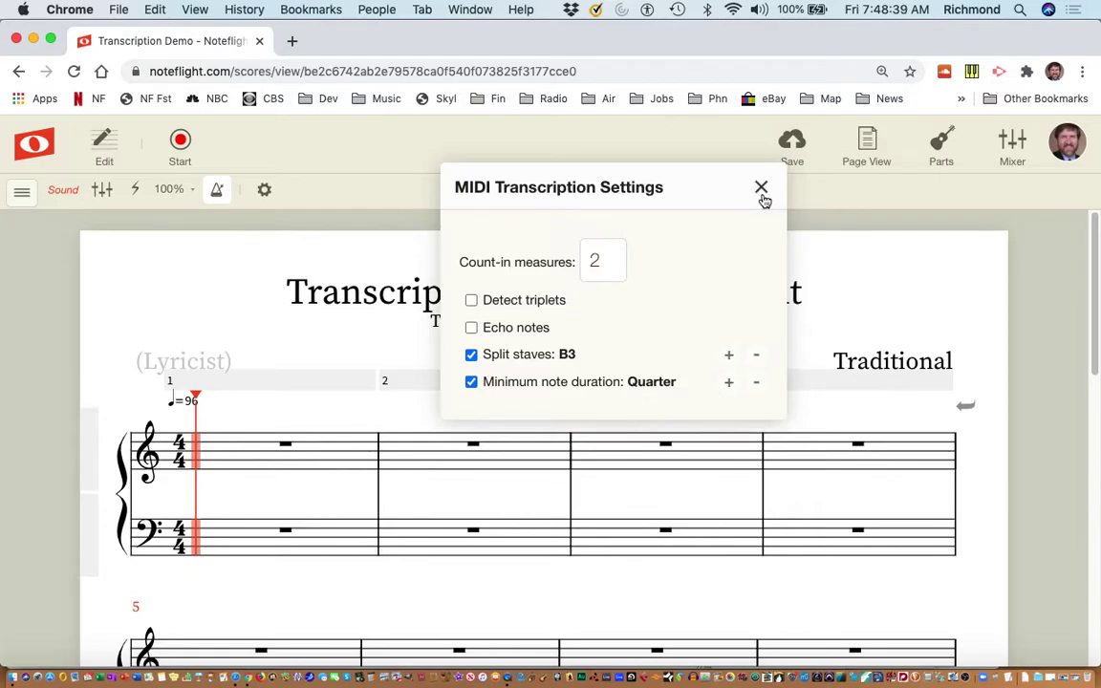
left_click(764, 195)
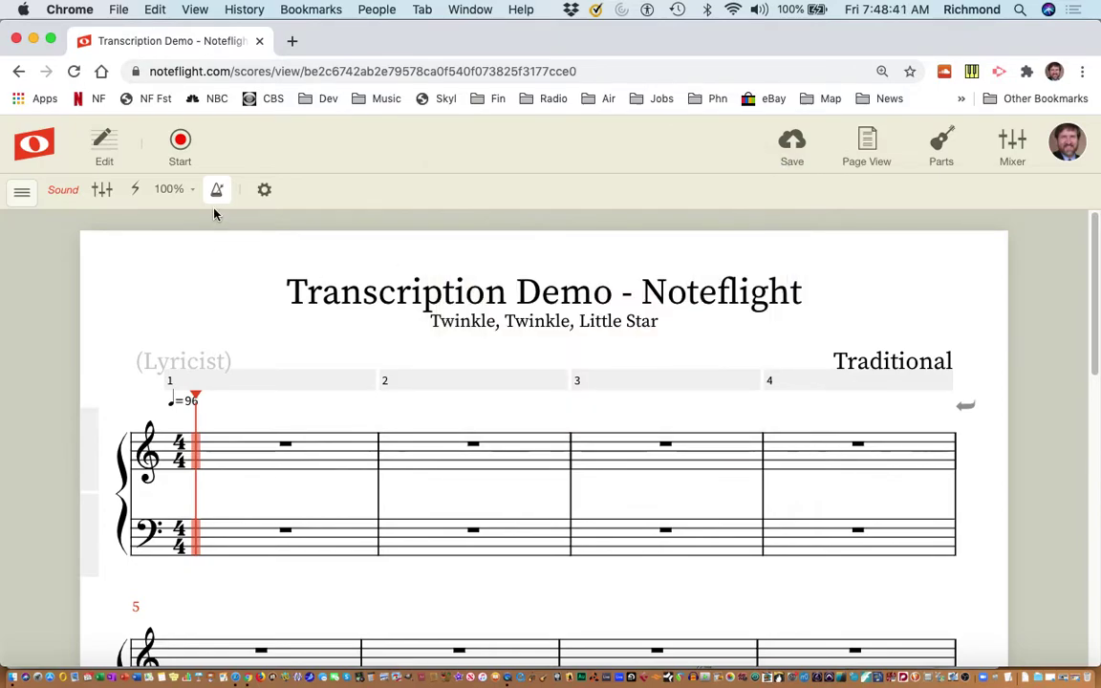
left_click(180, 143)
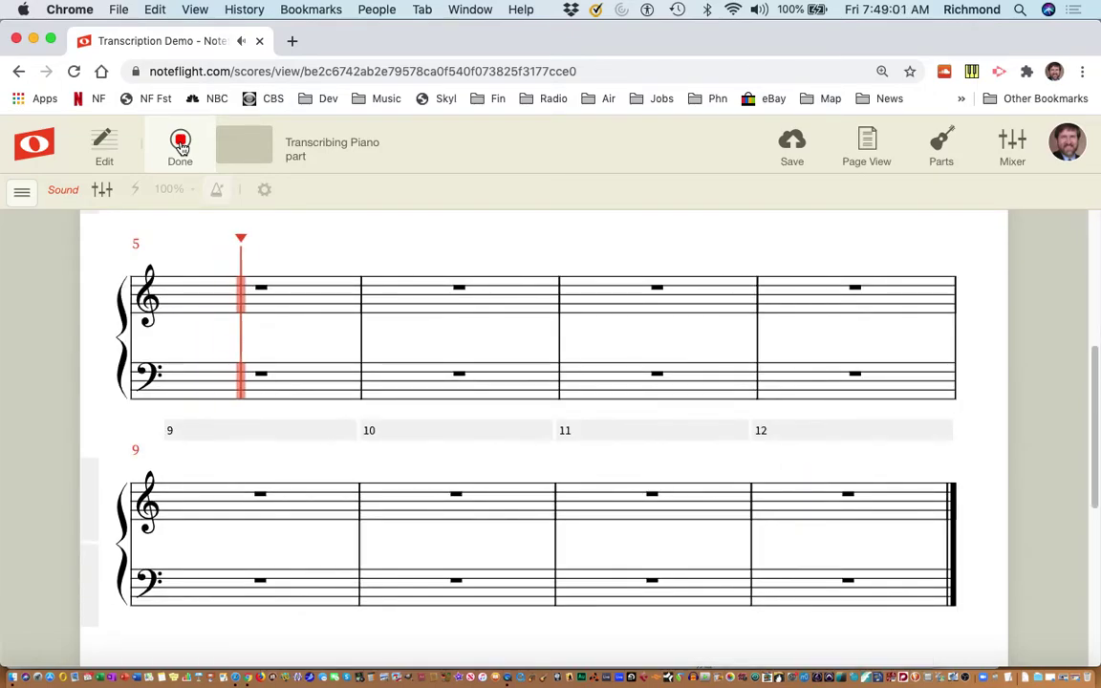
Step: Stop the live transcription after playing the piece, returning to editing
left_click(181, 143)
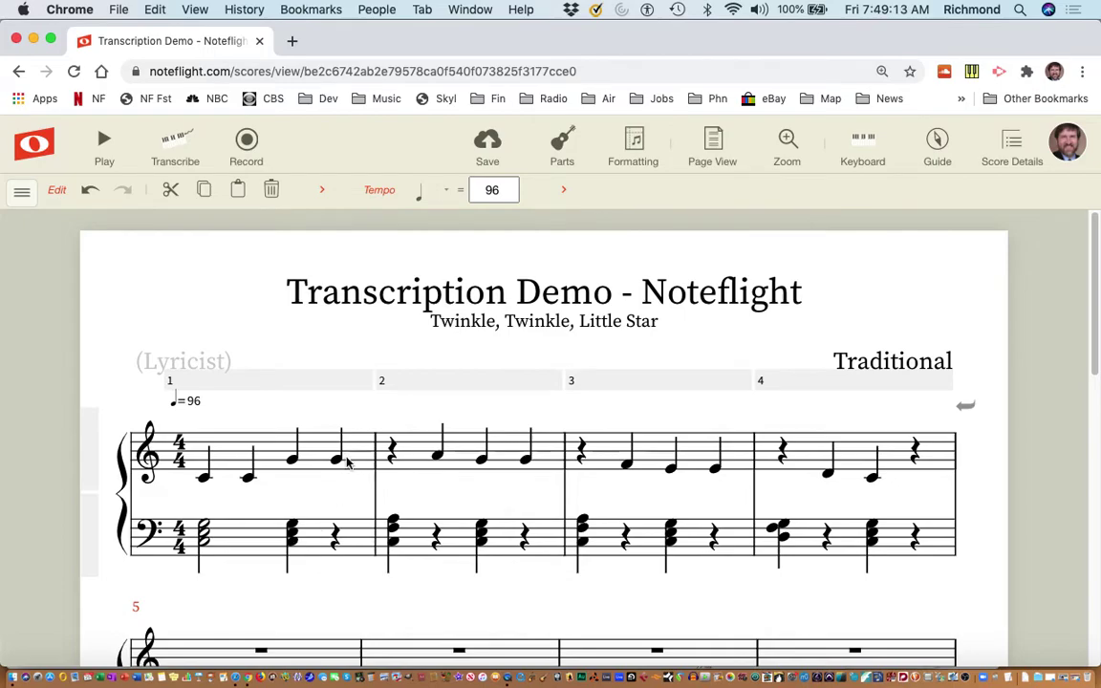
Step: Lengthen the bass chords in bars 1–2 to half notes
left_click(291, 535)
key("6")
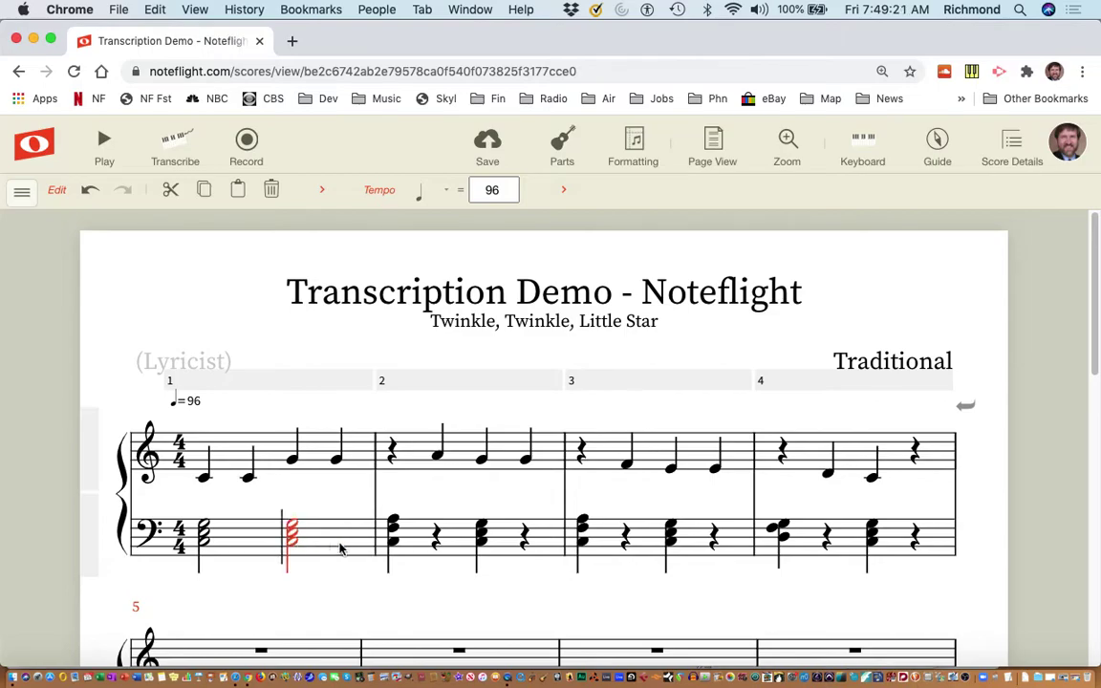
left_click(392, 530)
key("6")
left_click(480, 533)
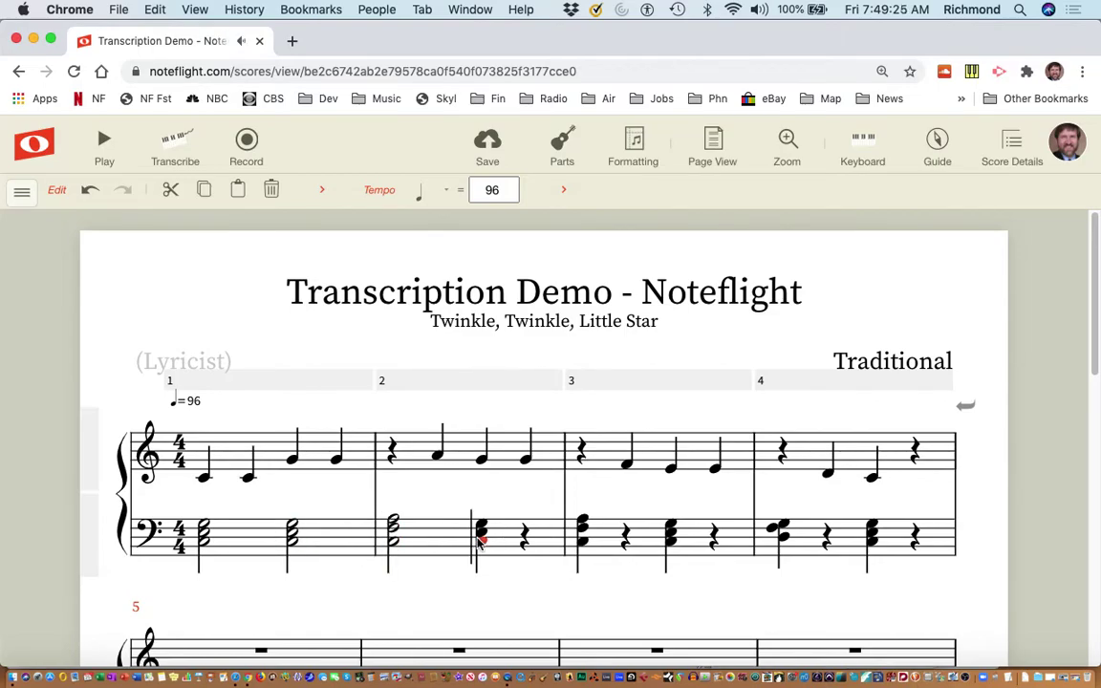
key("6")
Step: Lengthen the bass chords in bars 3–4 to half notes
left_click(585, 545)
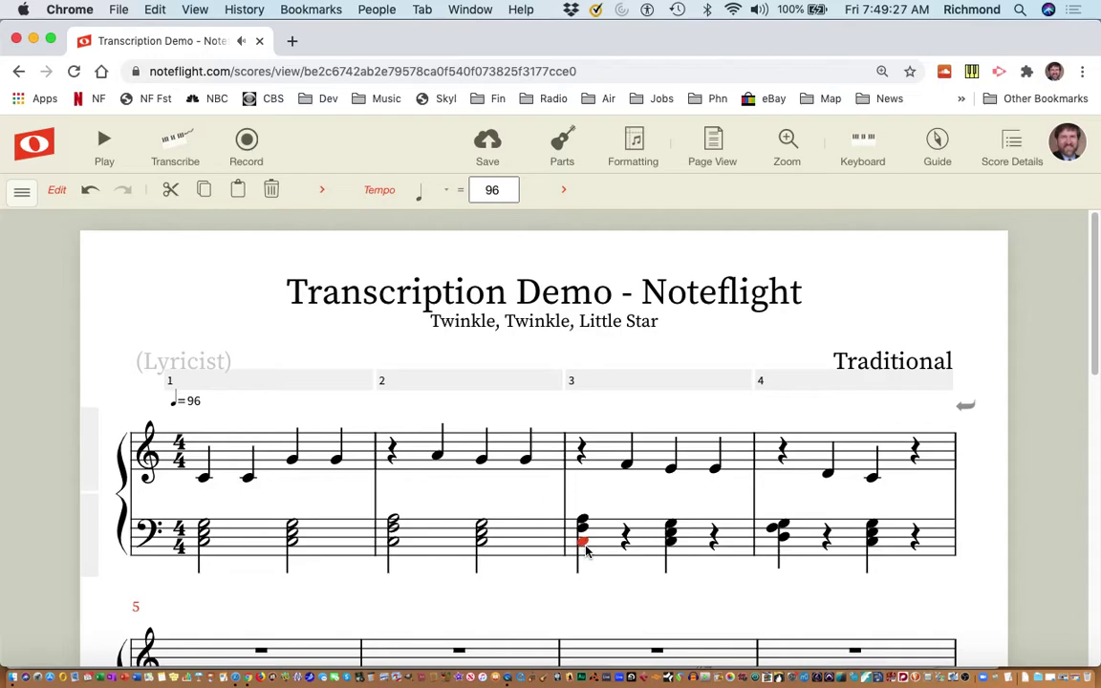
key("6")
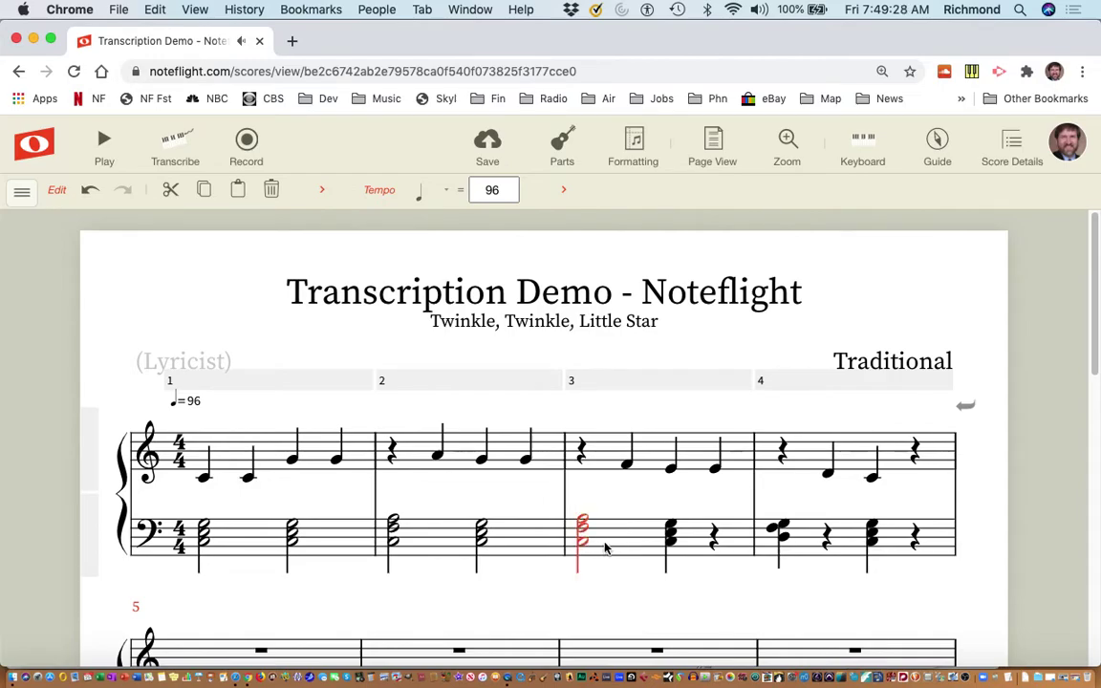
left_click(669, 542)
key("6")
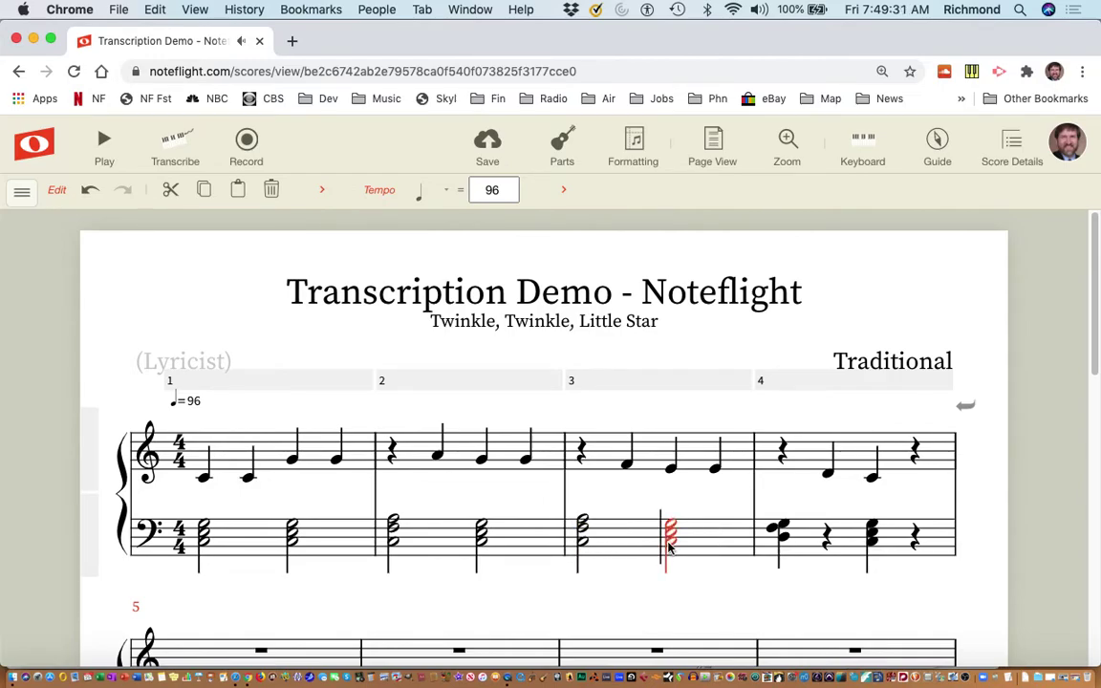
left_click(781, 537)
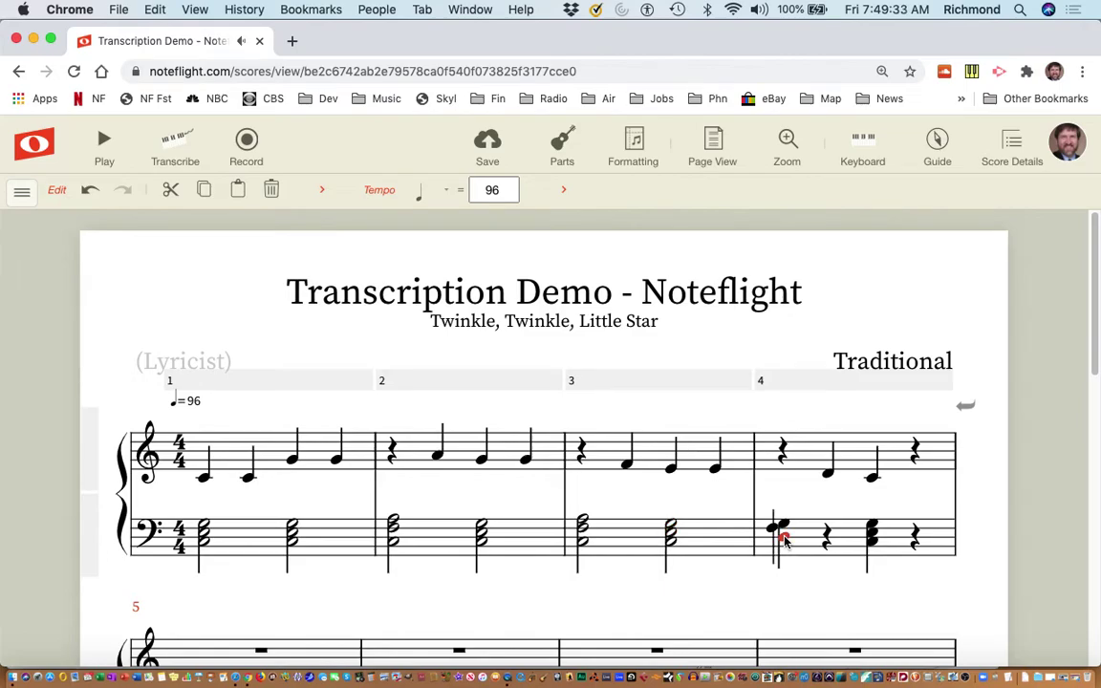
key("6")
left_click(871, 540)
key("6")
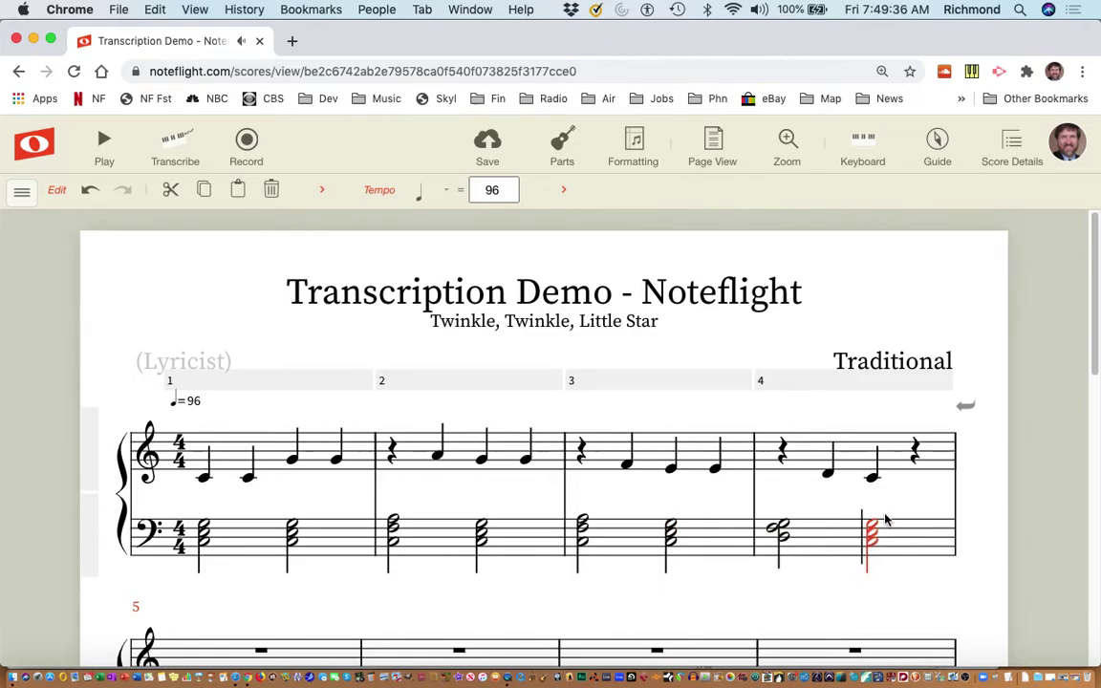
left_click(391, 451)
Step: Replace the opening rests of treble bars 2–4 with quarter notes, bar 4's as D
left_click(394, 459)
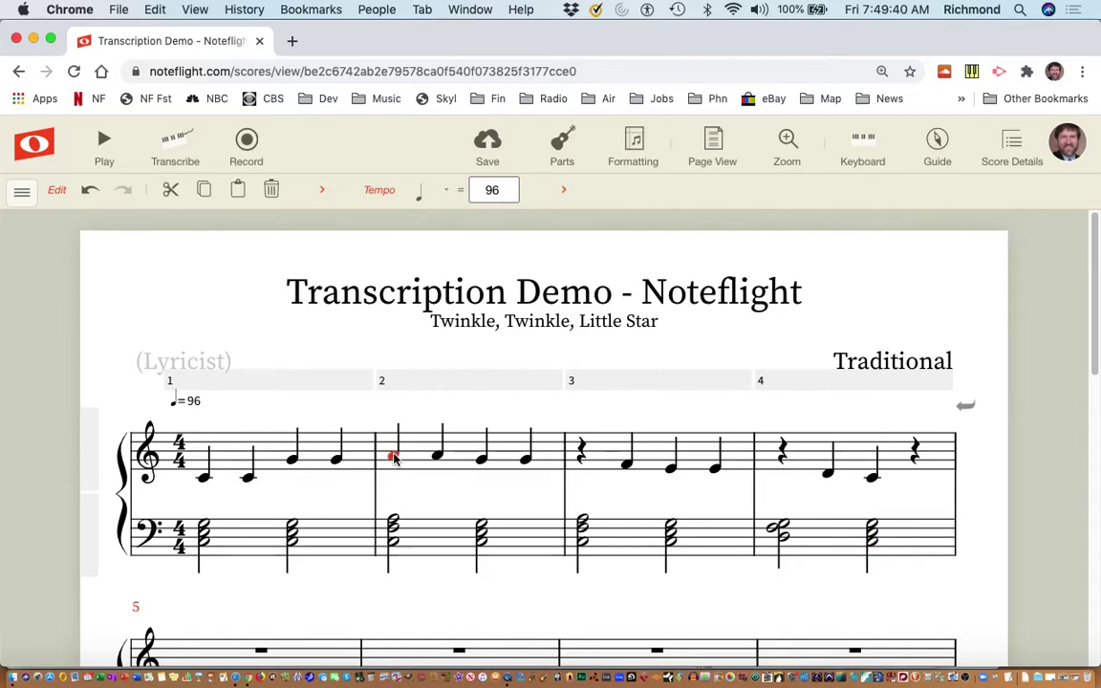
left_click(581, 463)
left_click(782, 453)
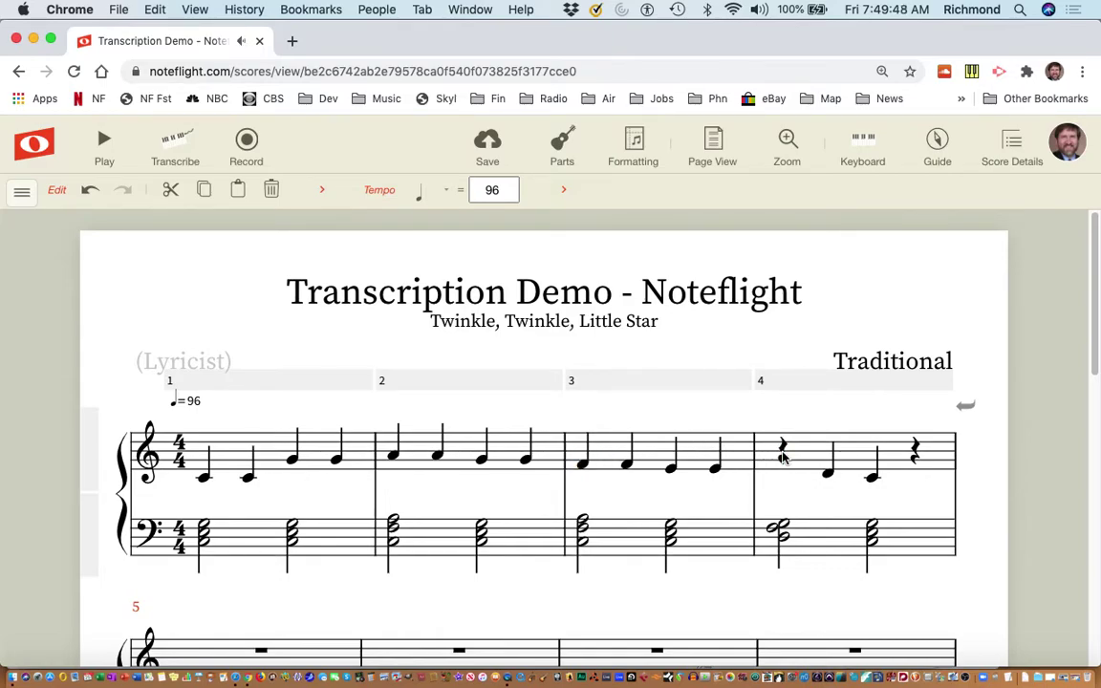
key("d")
Step: Make bar 4's final C a half note and play the score from bar 1
left_click(872, 481)
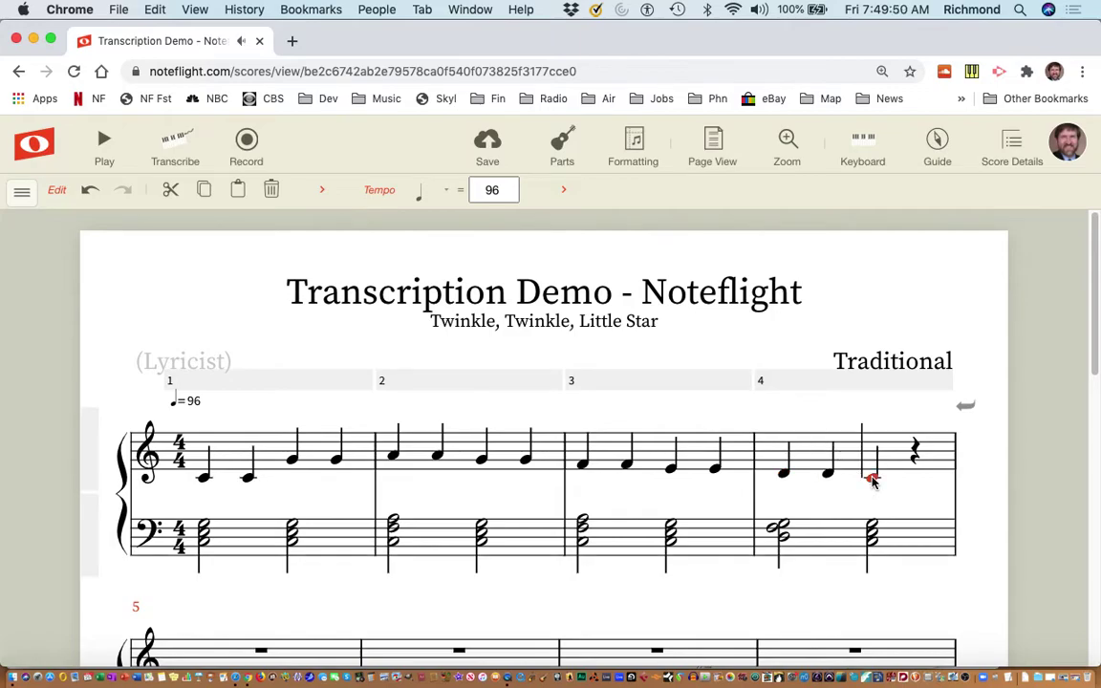
key("6")
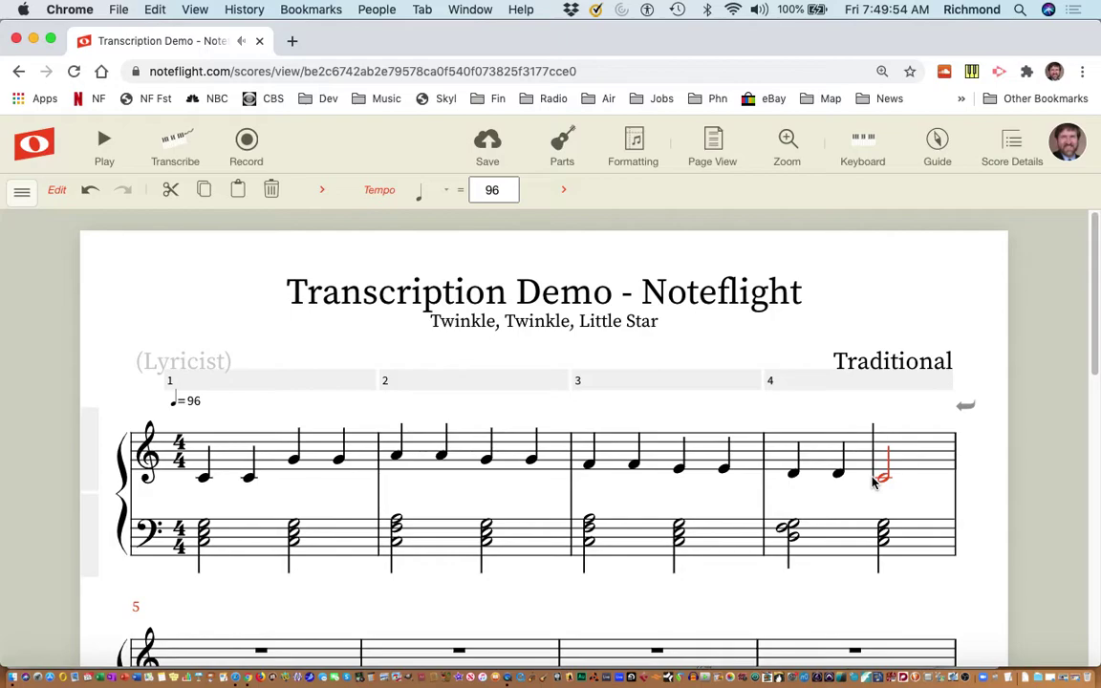
left_click(204, 480)
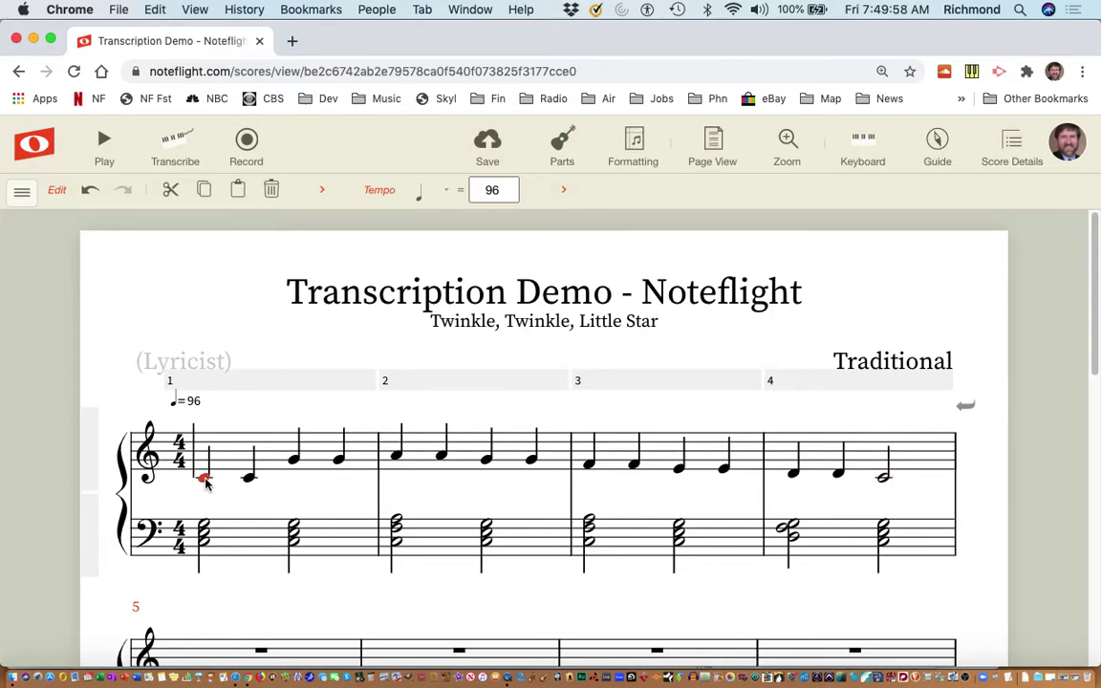
key("space")
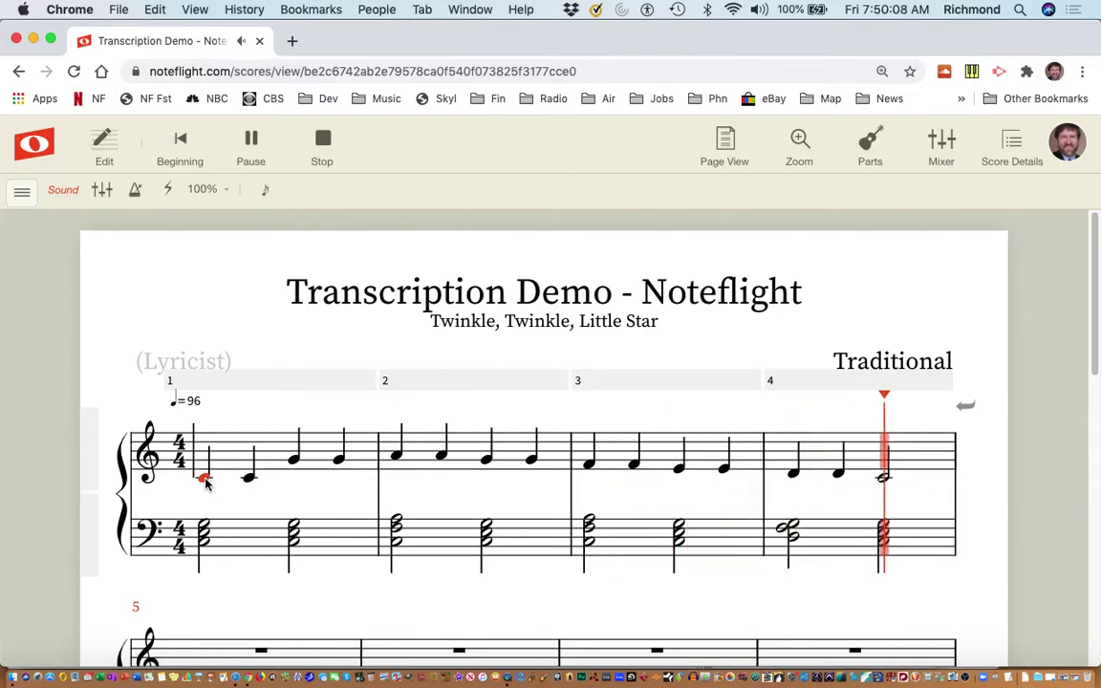
Step: Stop playback and make bar 2's third melody note, G, a half note
key("space")
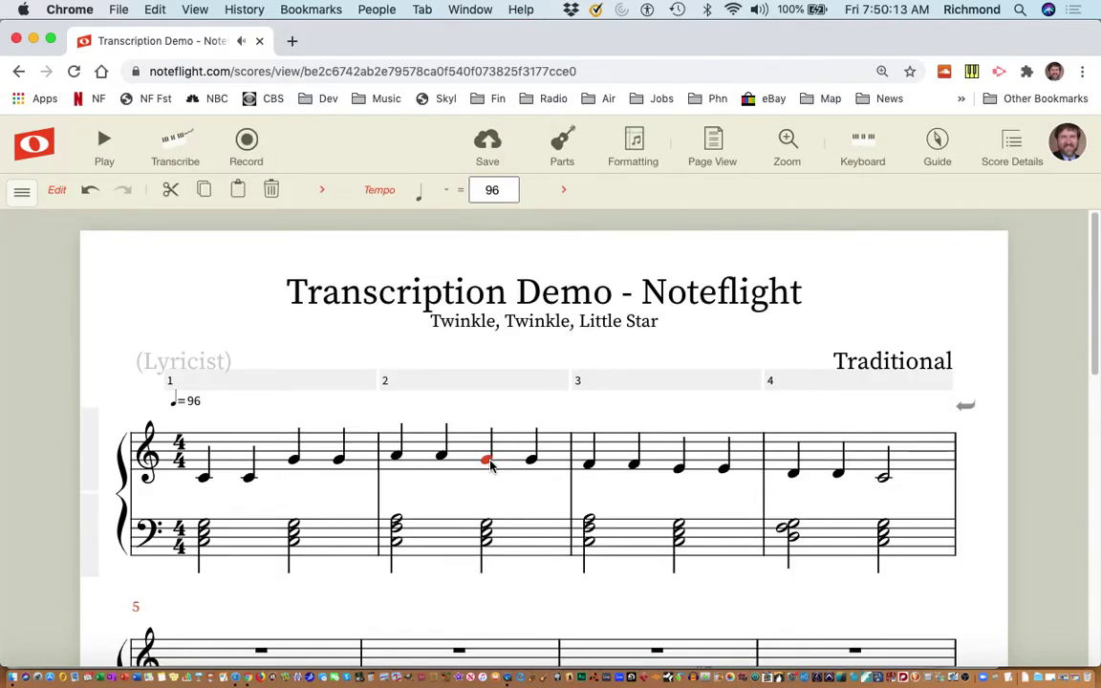
key("6")
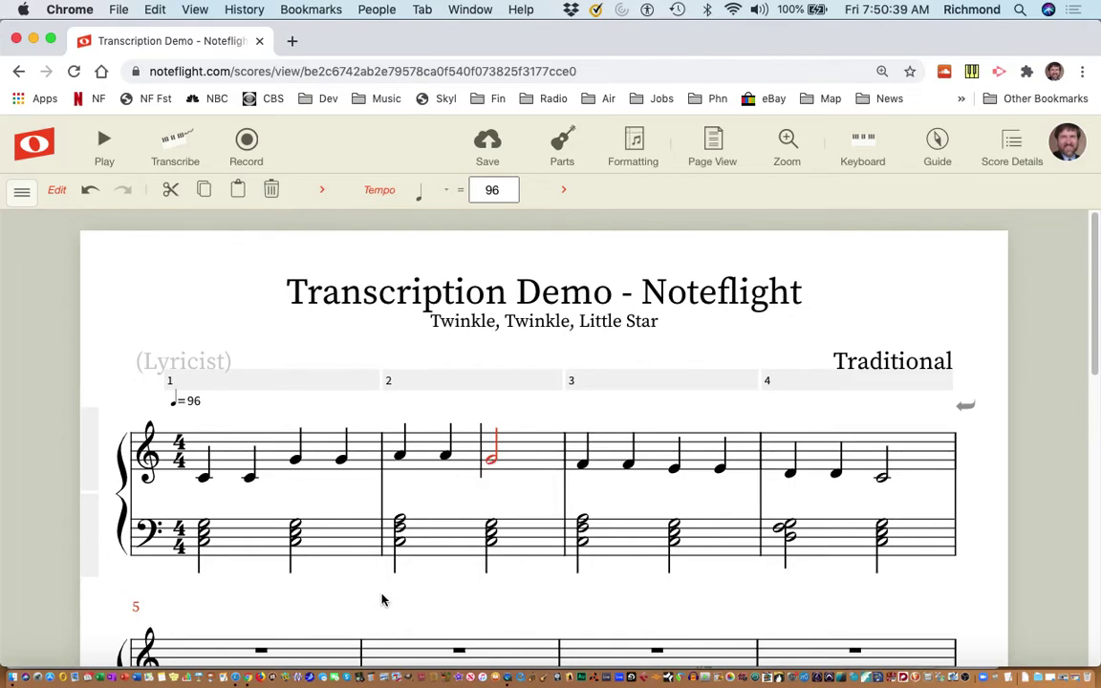
Step: Enter G G F F and E E half-note D into treble bars 5–6
scroll(371, 605, "down", 3)
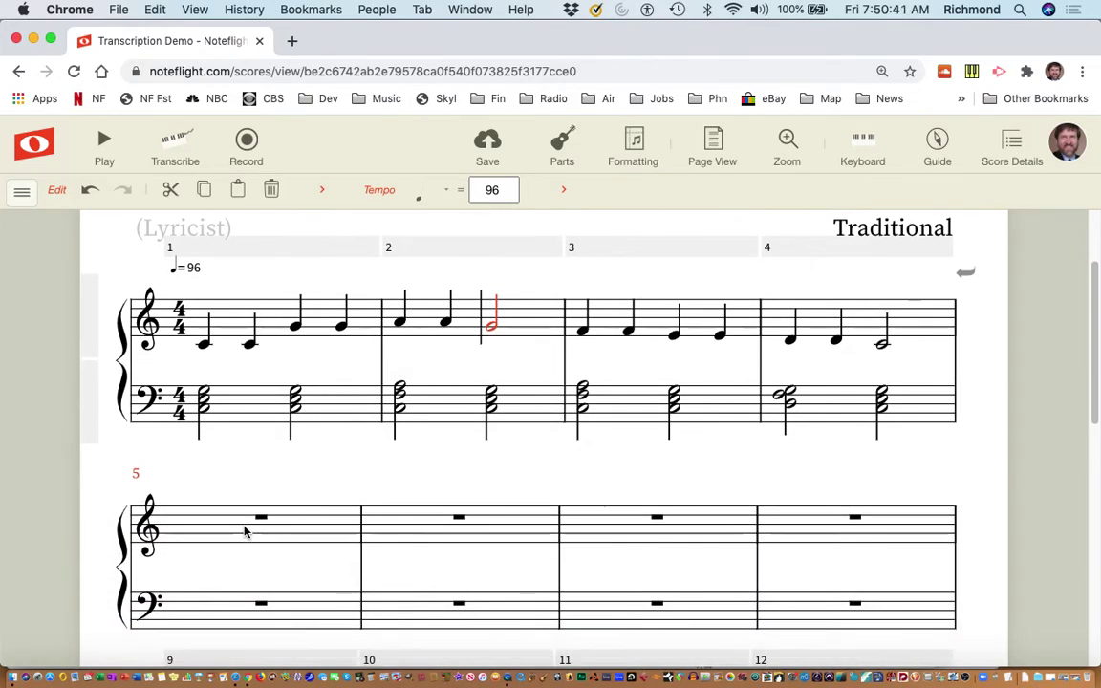
left_click(246, 532)
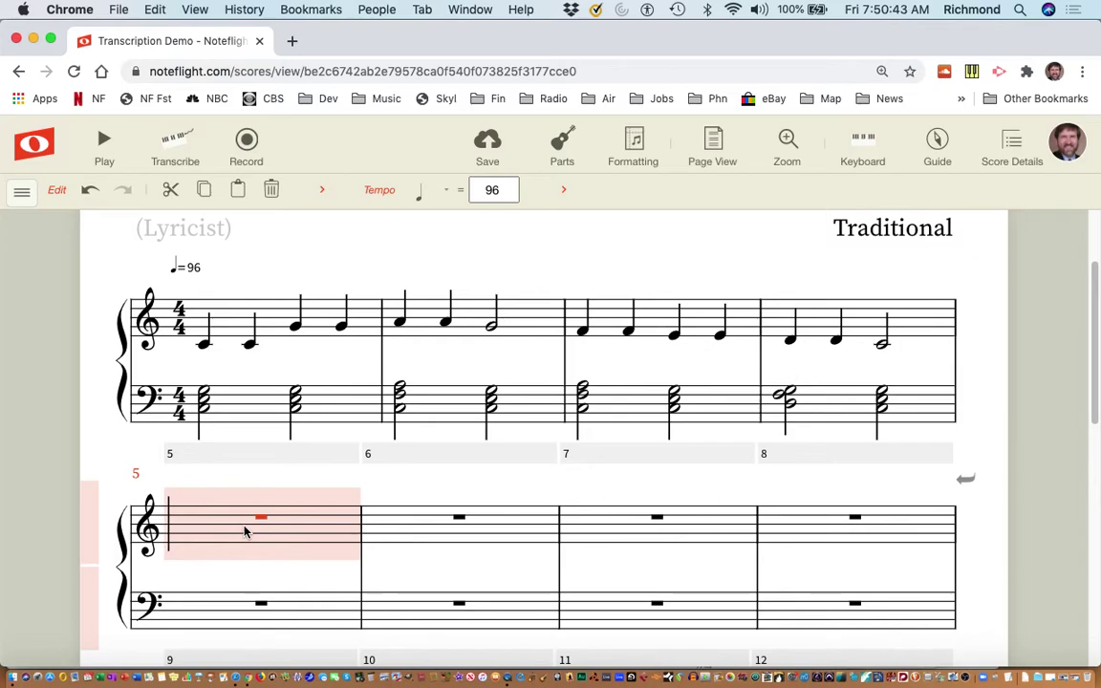
key("5")
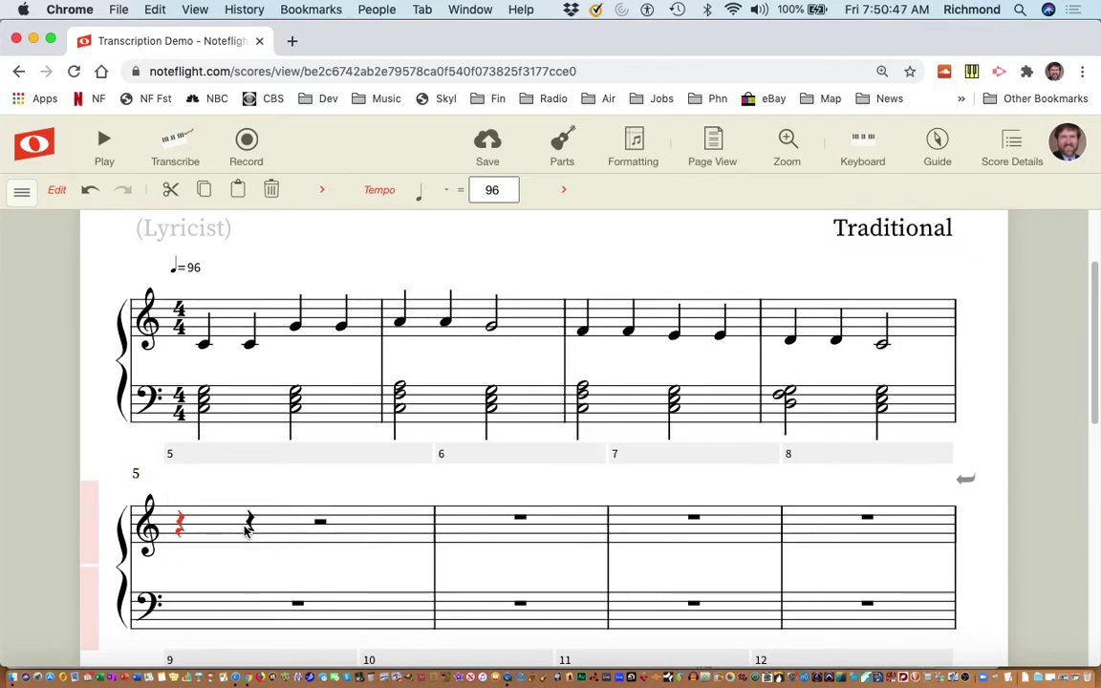
key("a")
key("g")
key("f")
key("f")
key("e")
key("e")
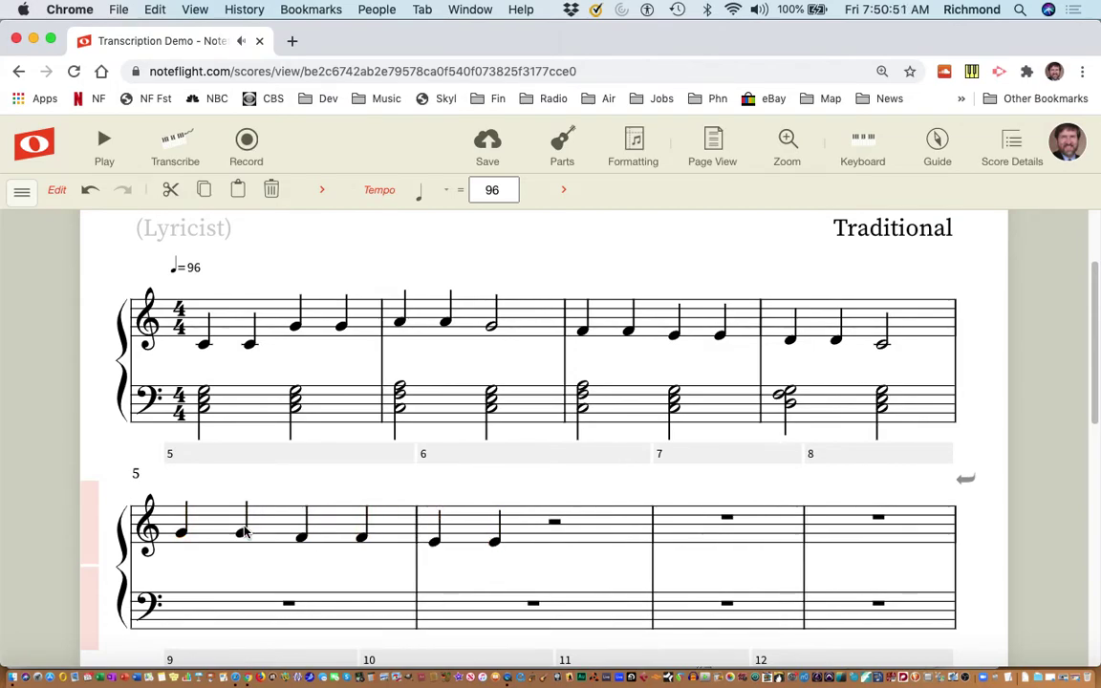
key("d")
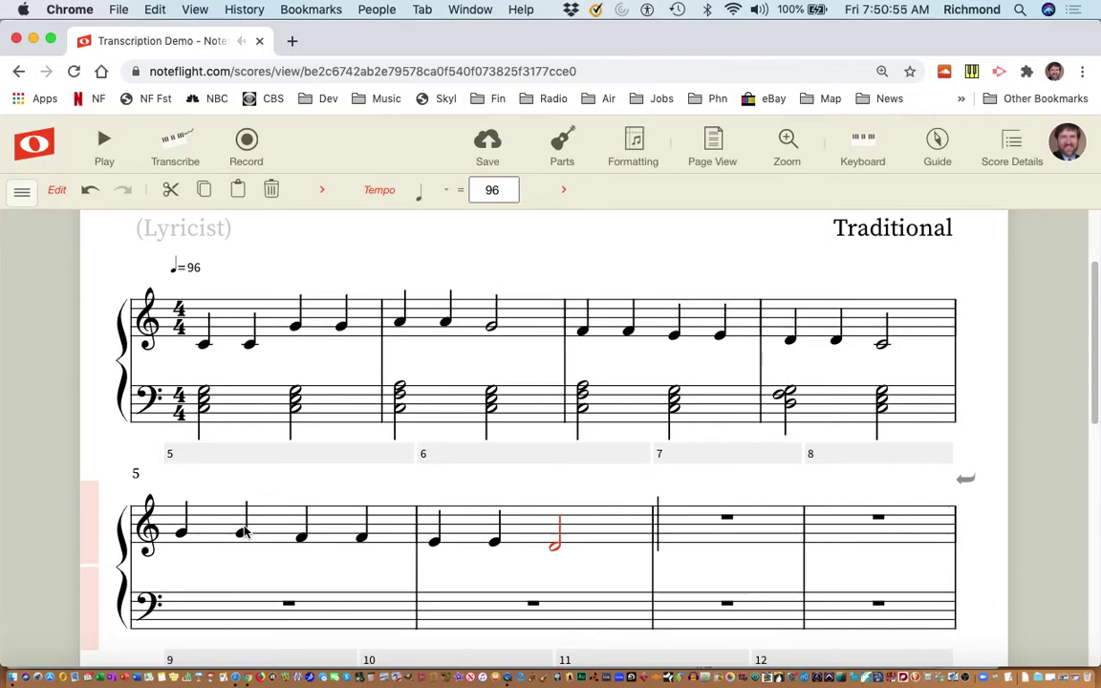
key("d")
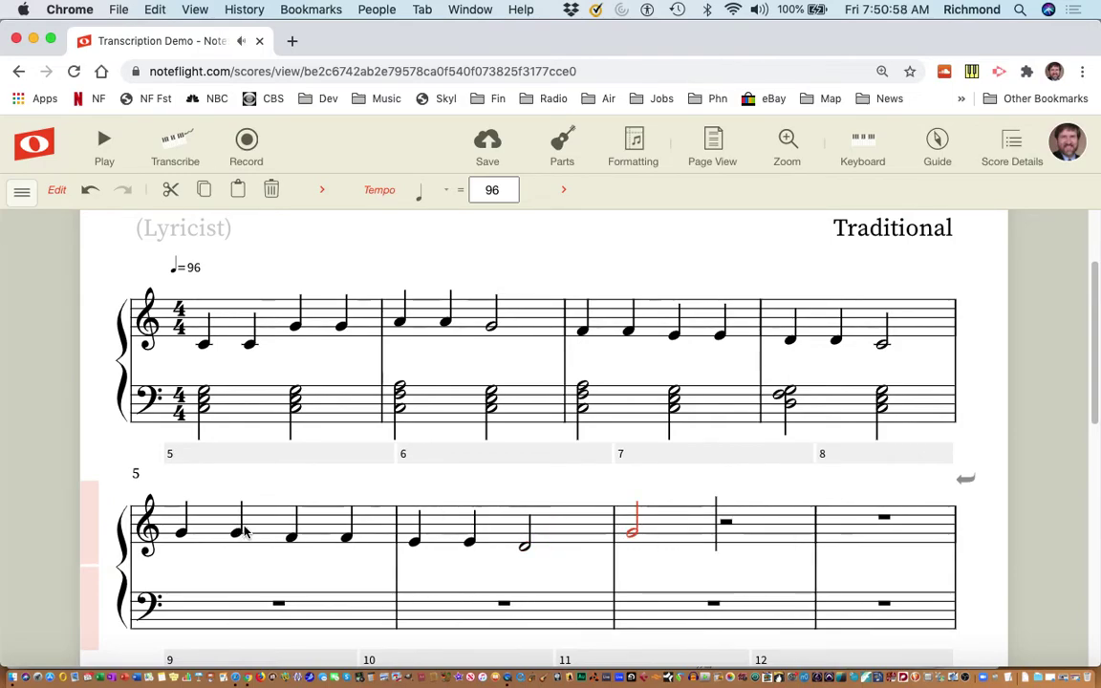
Step: Enter G G F F and E E half-note D into treble bars 7–8
key("5")
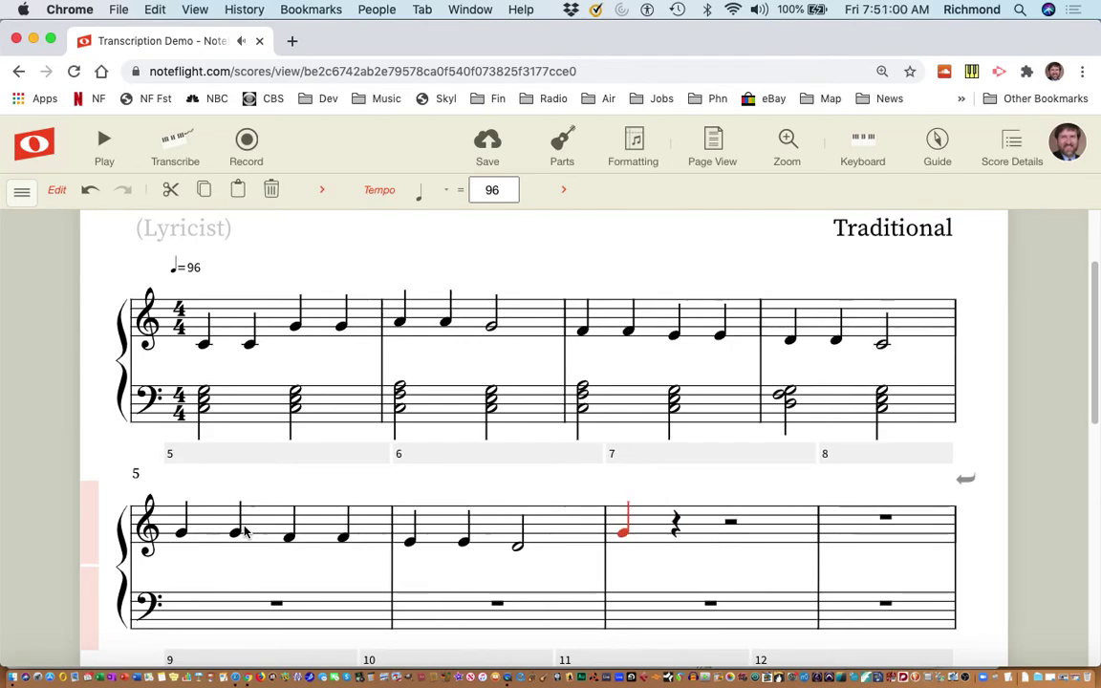
key("g")
key("g")
key("f")
key("f")
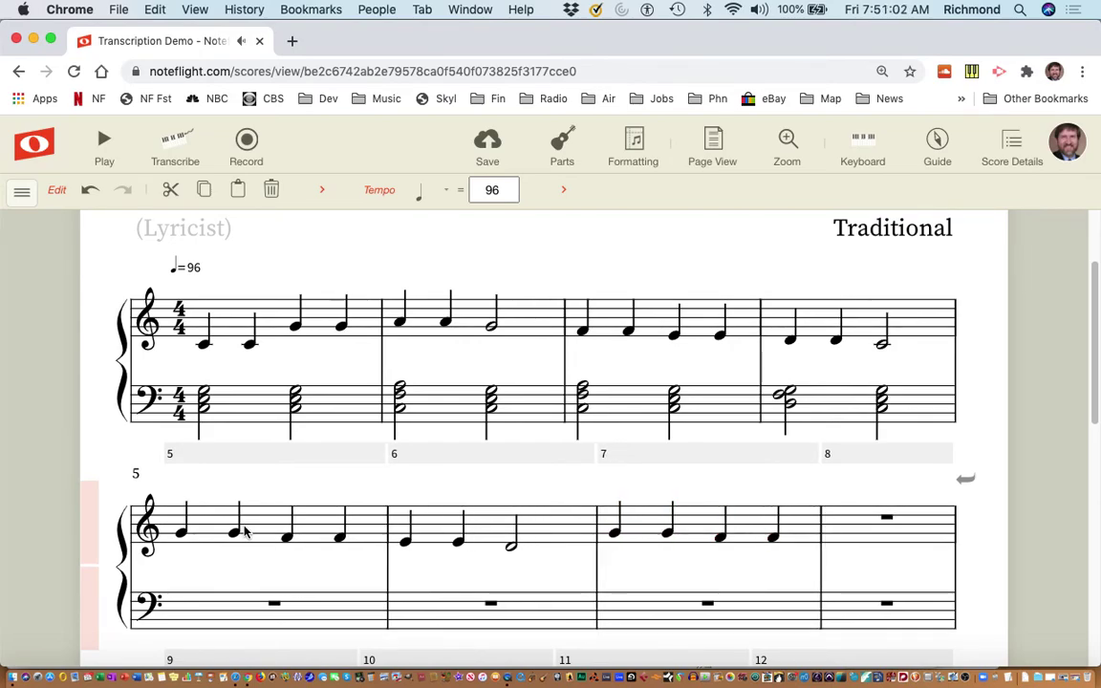
key("e")
key("e")
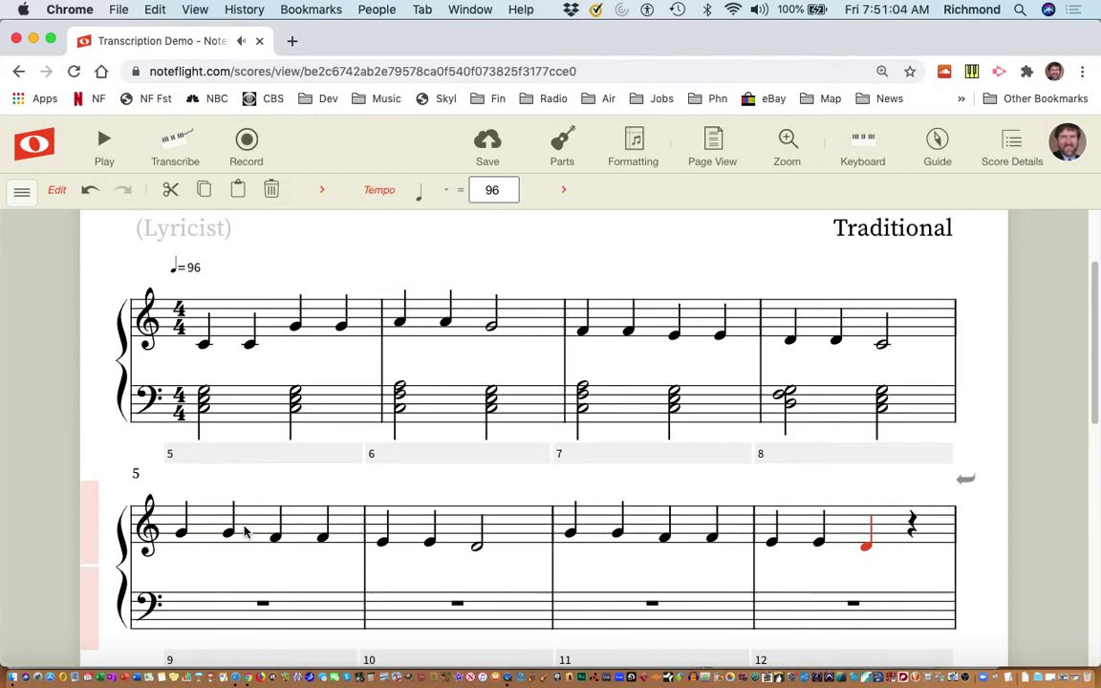
key("6")
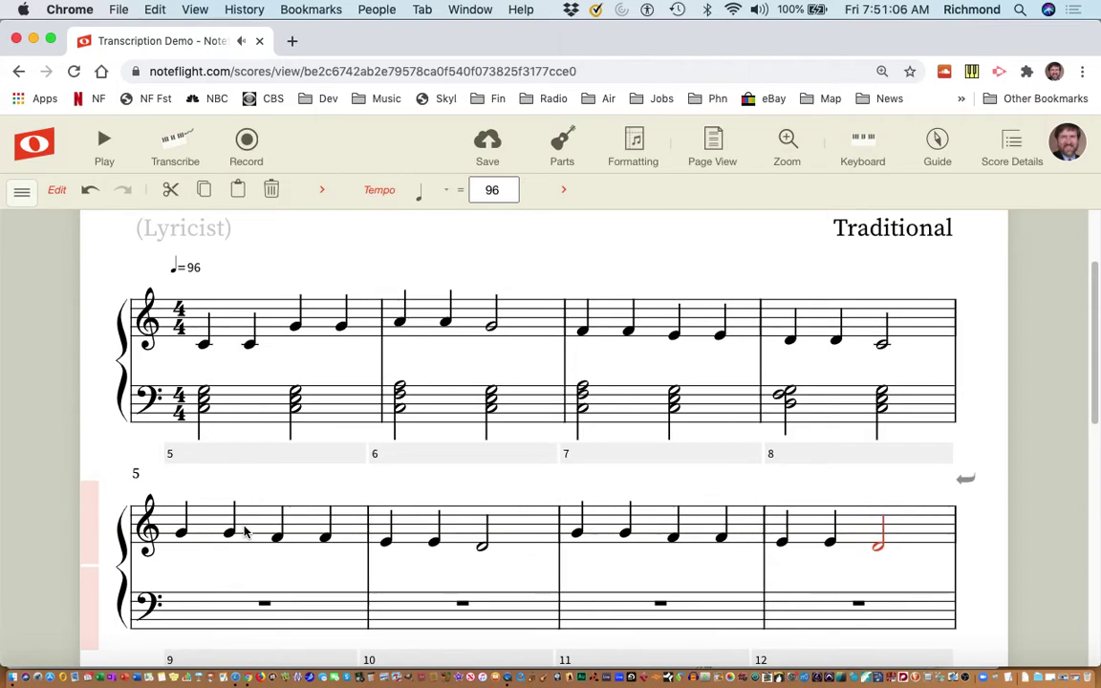
left_click(192, 616)
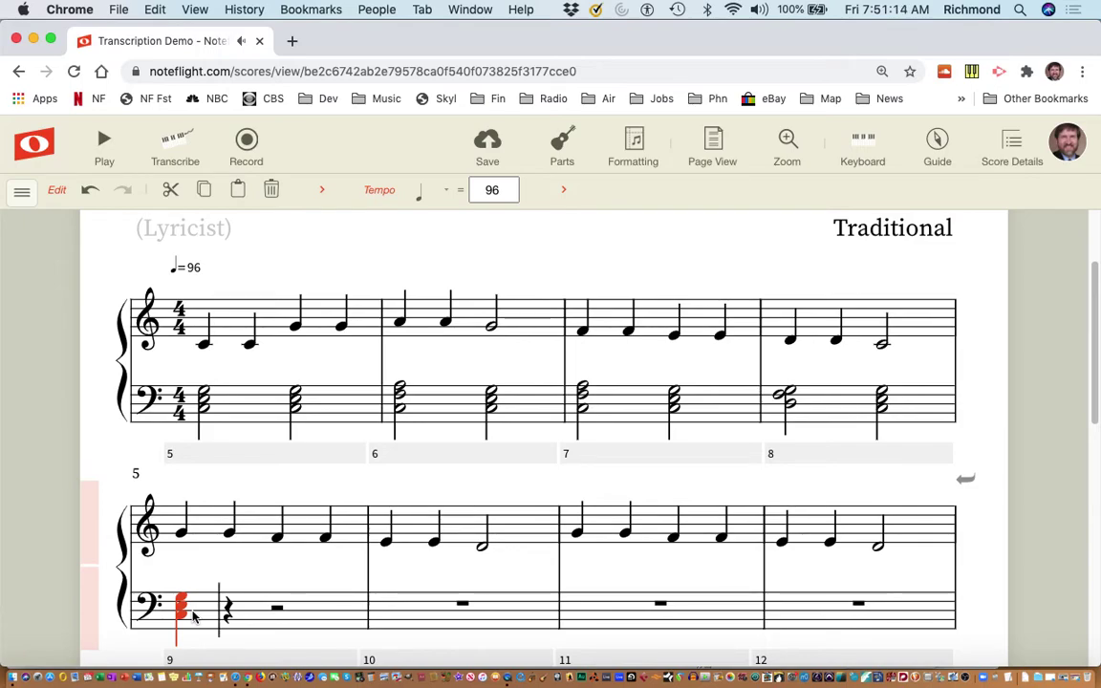
Step: Make the bass bar 5 chord a half note and paste it onto beat 3
key("6")
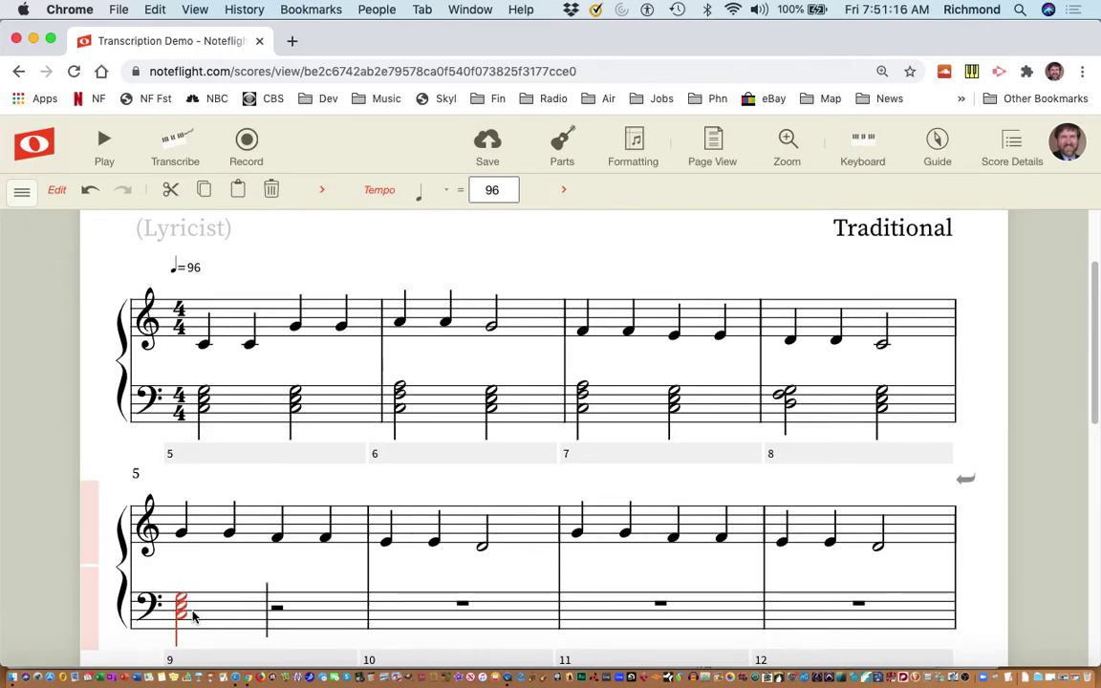
key("Right")
key("super+v")
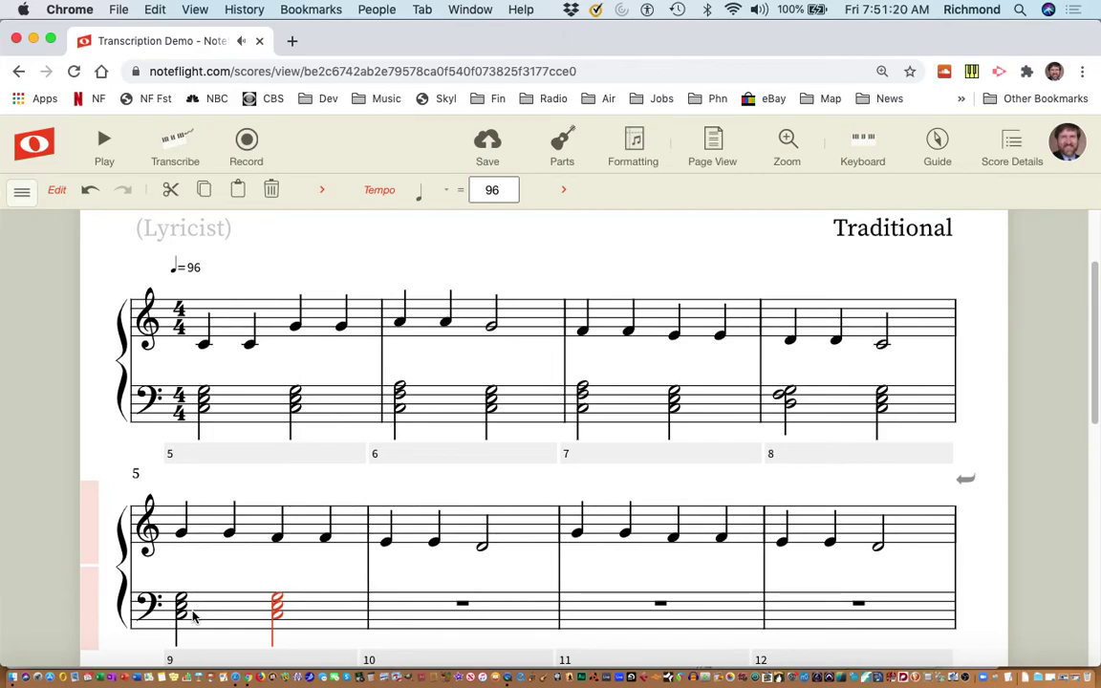
key("Delete")
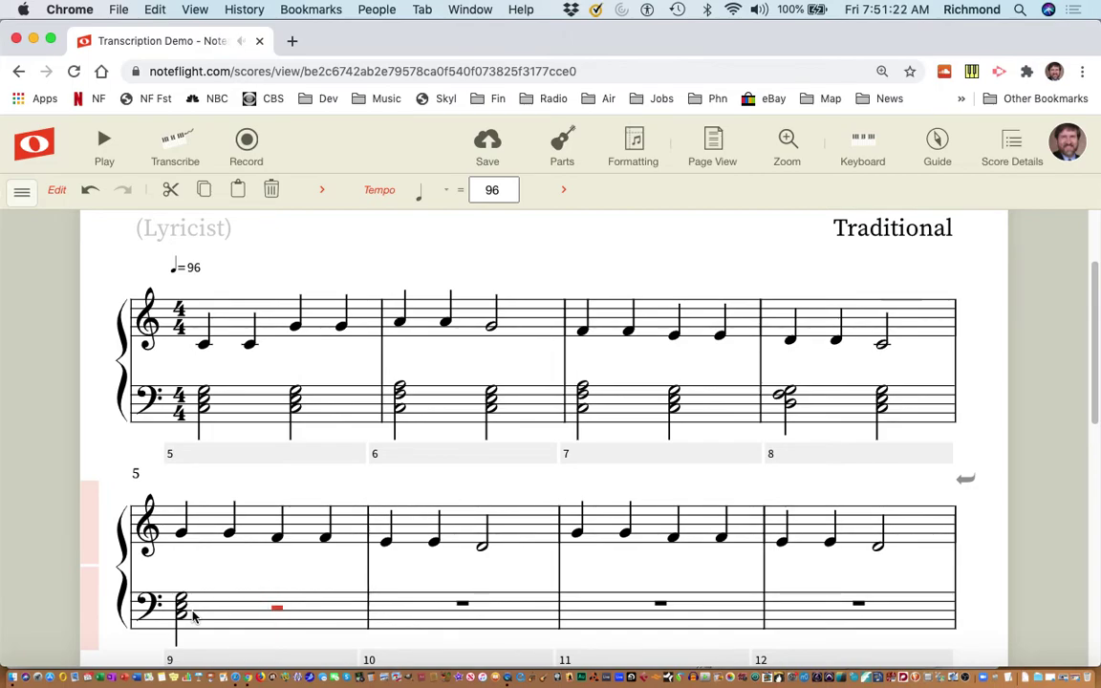
key("super+z")
Step: Paste two half-note chords into each of bass bars 6–8
key("Right")
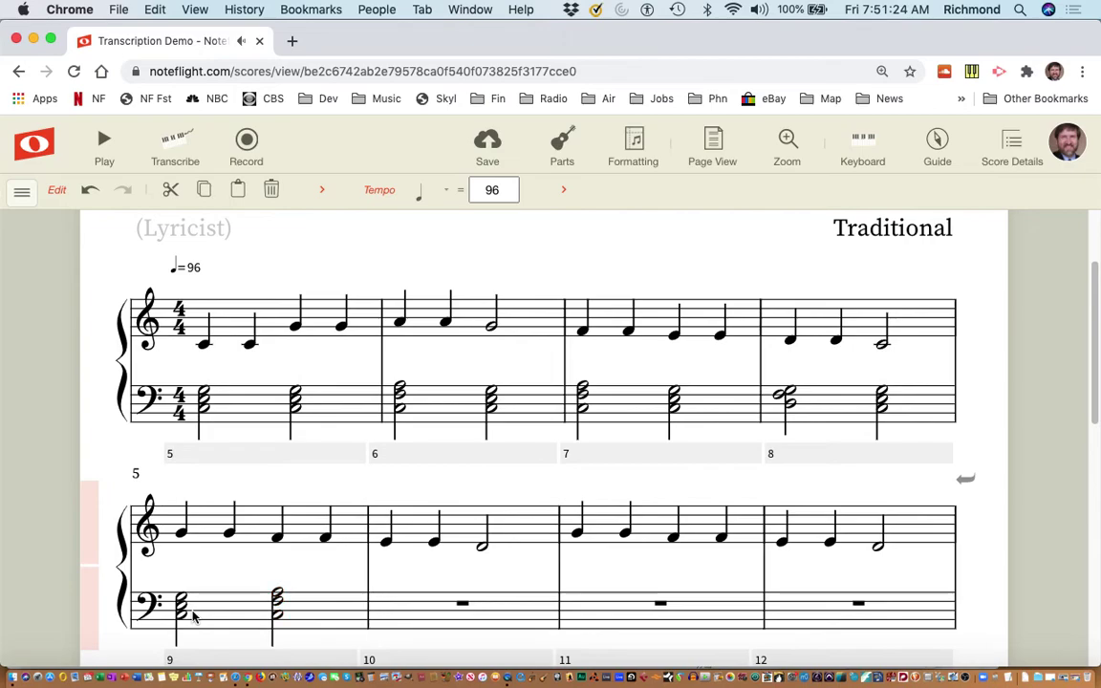
key("super+v")
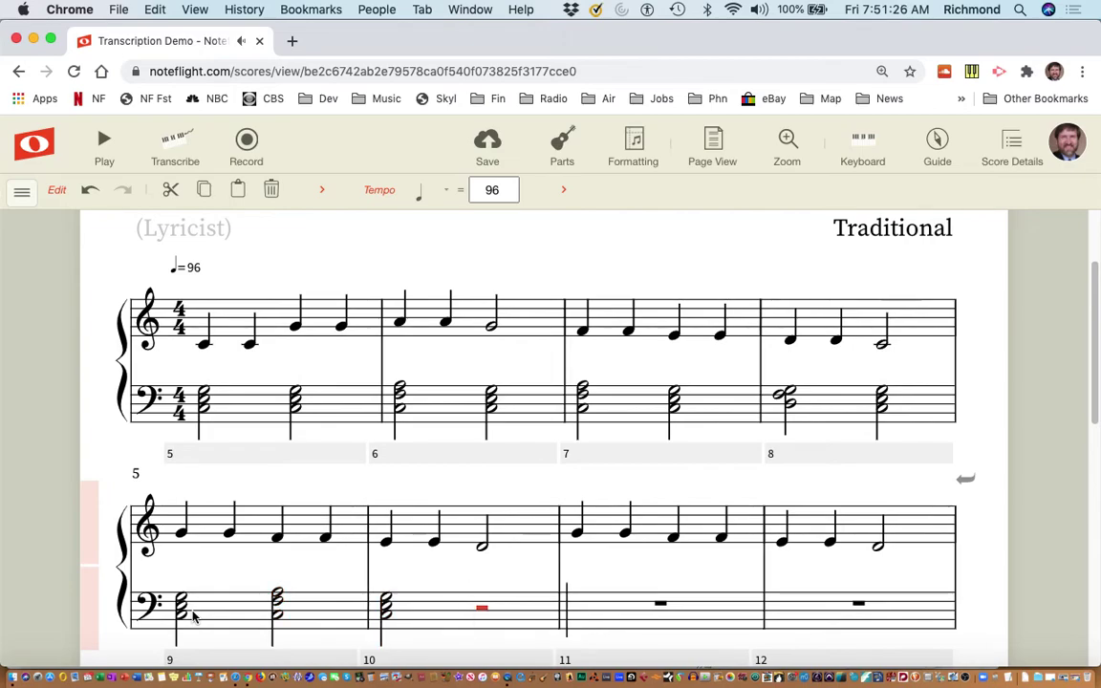
key("super+v")
key("super+v")
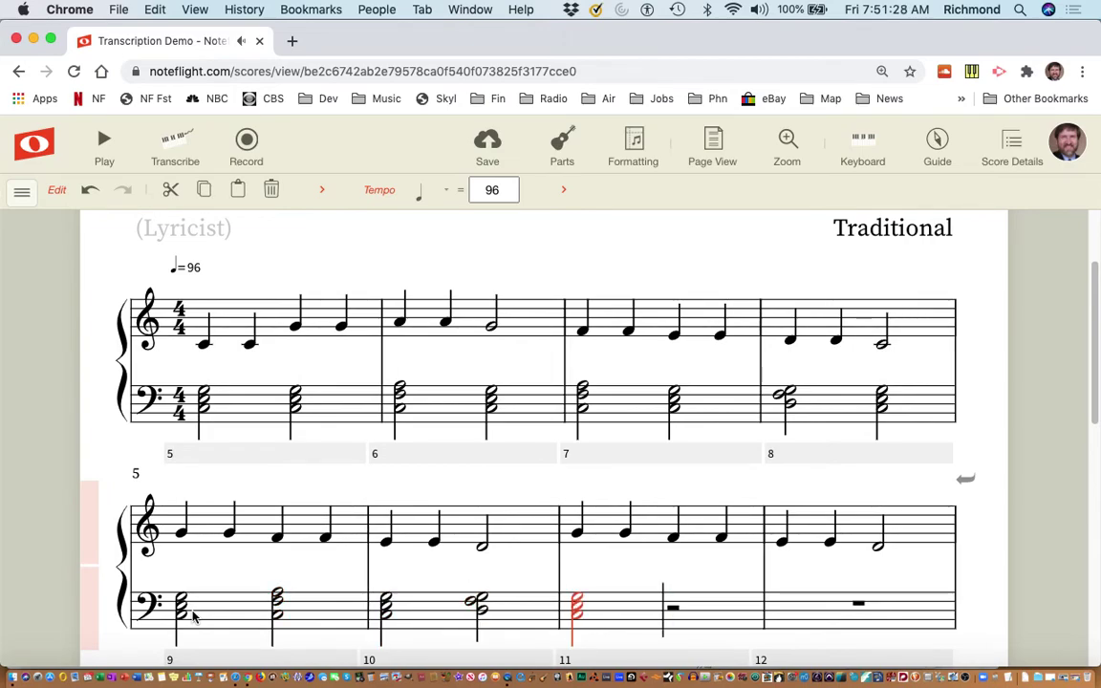
key("Right")
key("super+v")
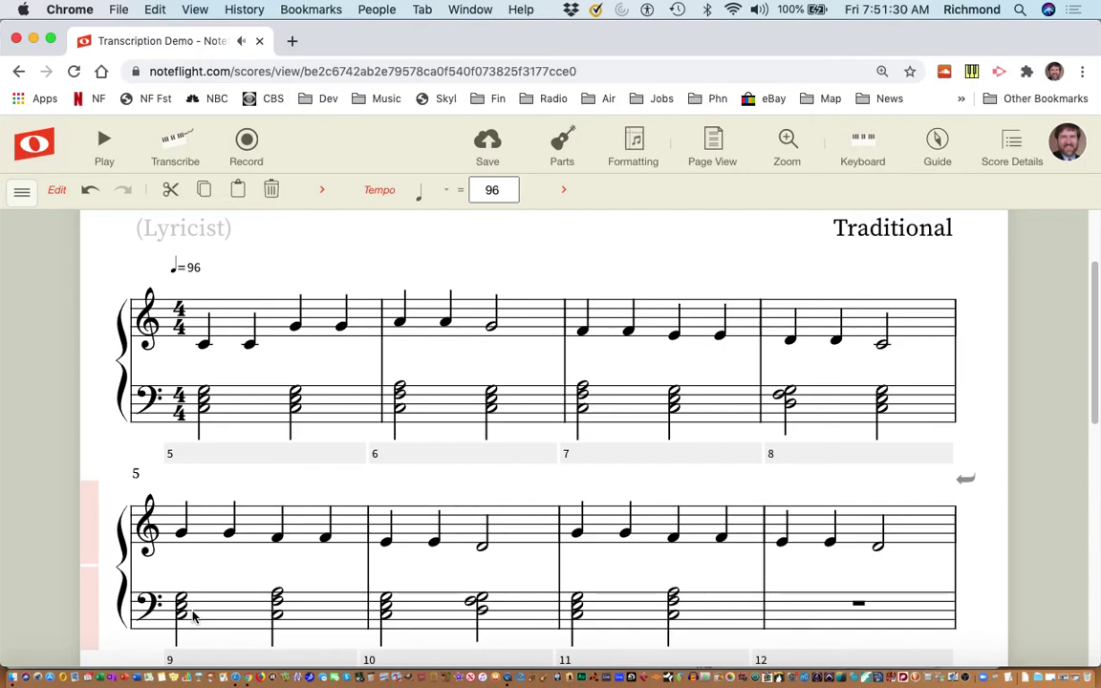
key("Right")
key("super+v")
key("Right")
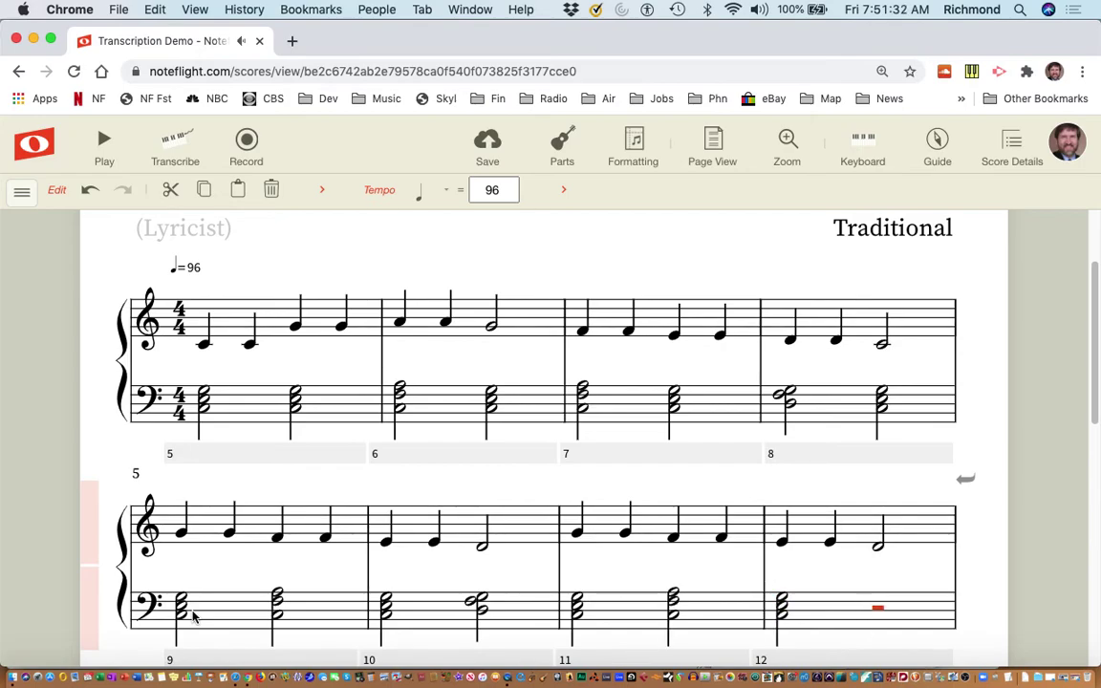
key("super+v")
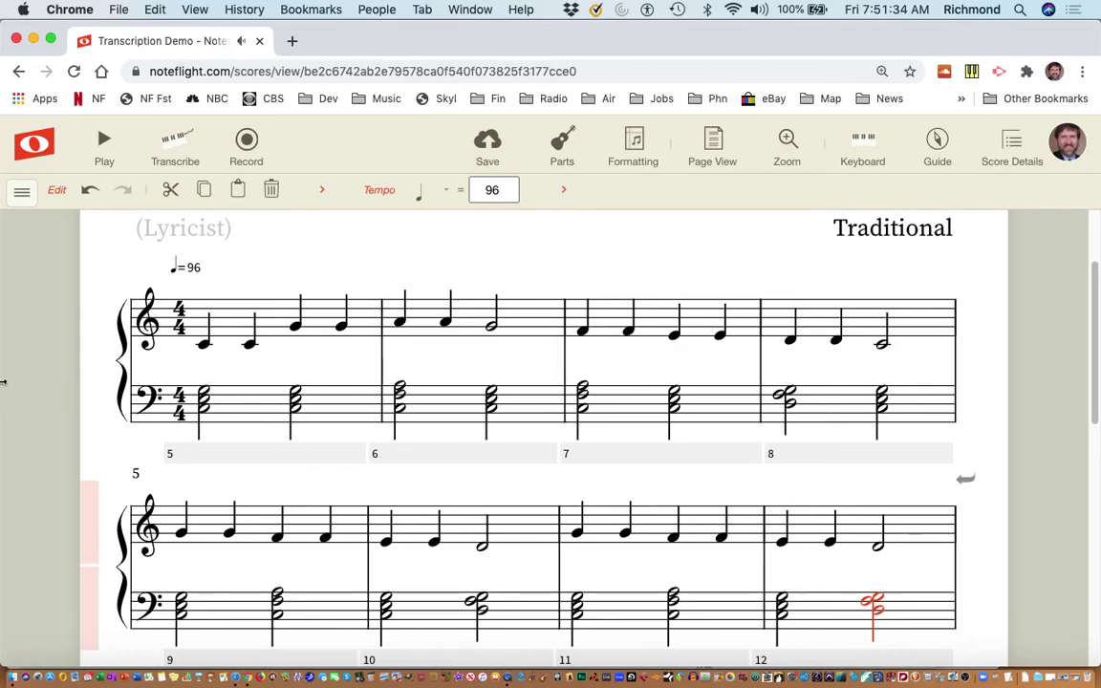
left_click(229, 333)
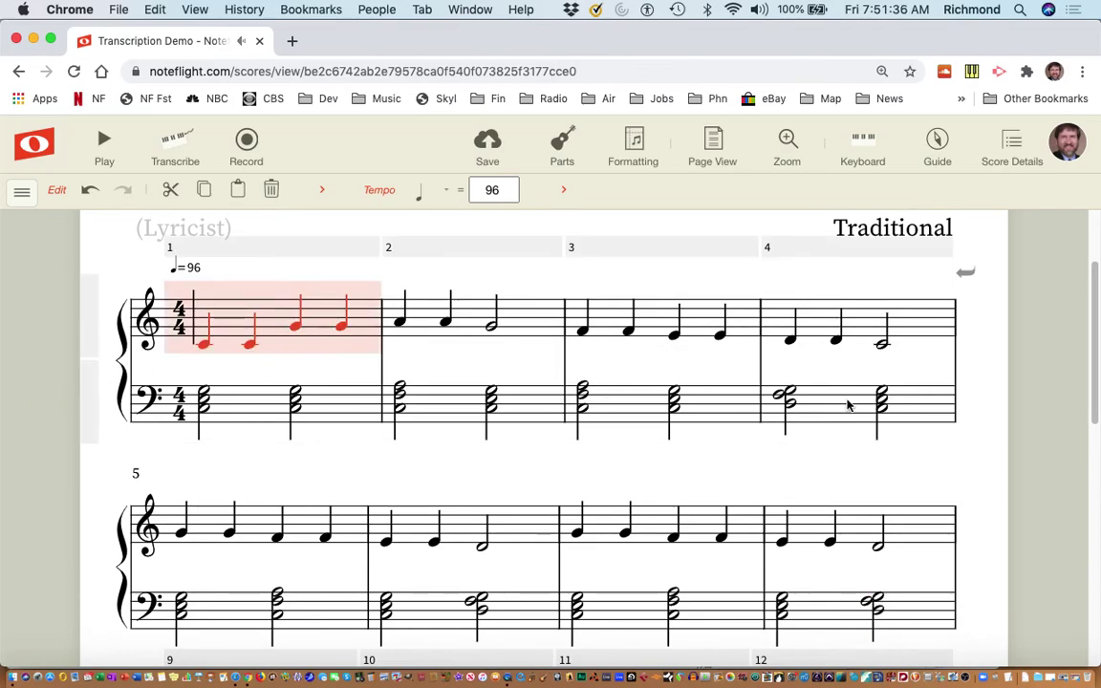
Step: Paste bars 1–4 of both staves into bars 9–12
left_click(914, 408, "shift")
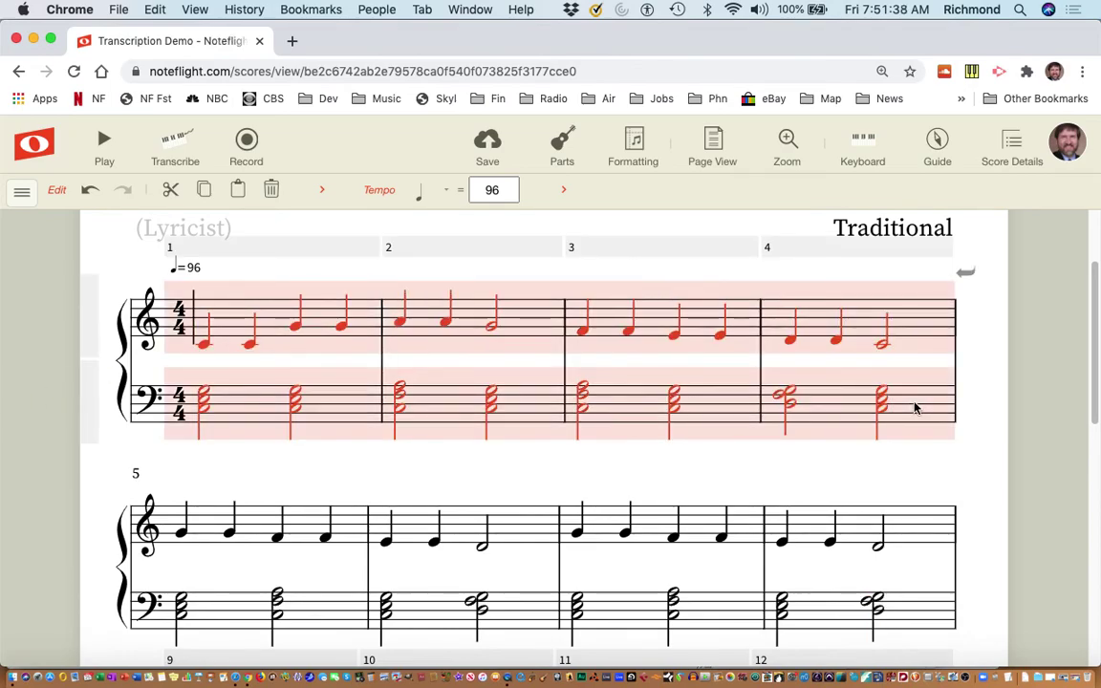
scroll(779, 522, "down", 2)
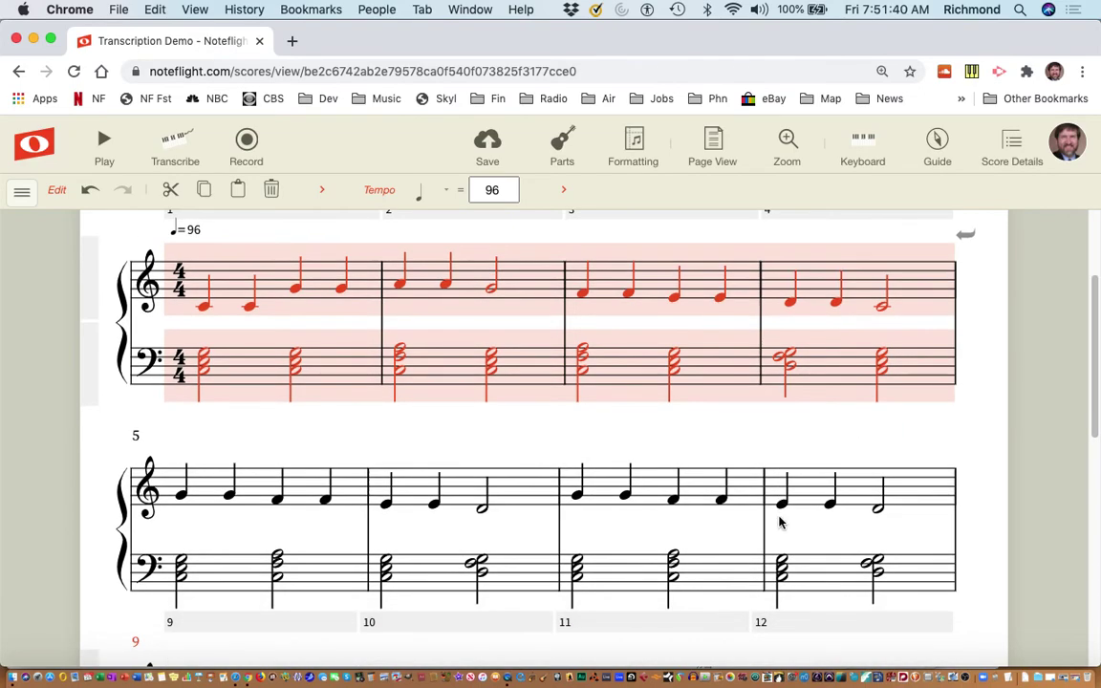
scroll(778, 522, "down", 5)
left_click(231, 478)
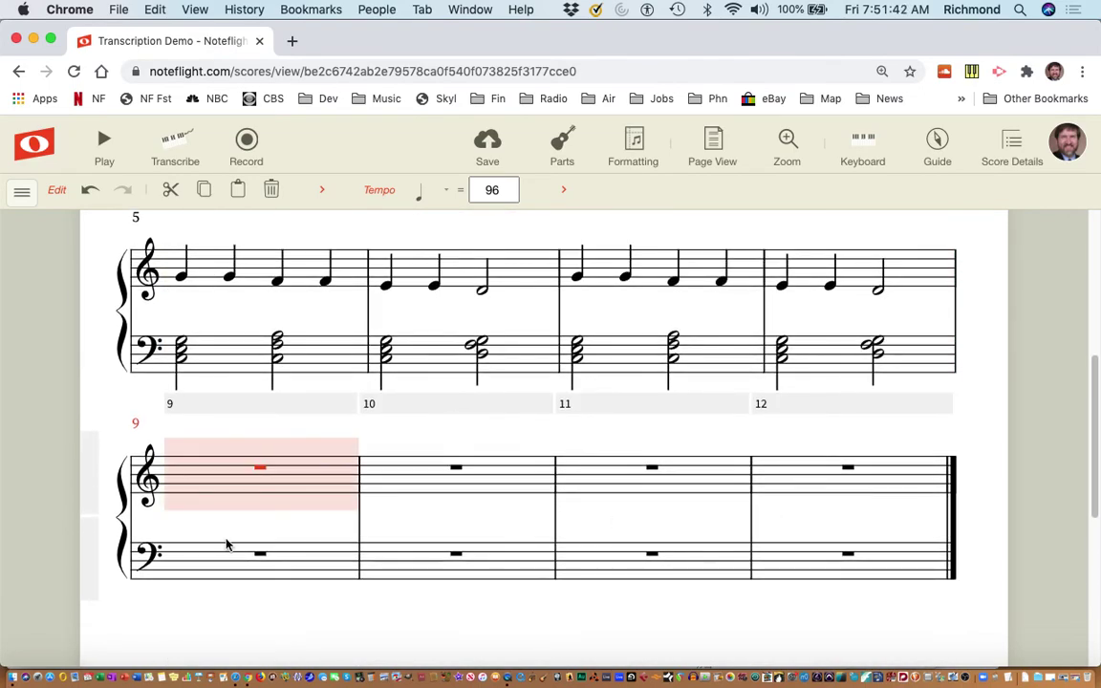
left_click(216, 566, "shift")
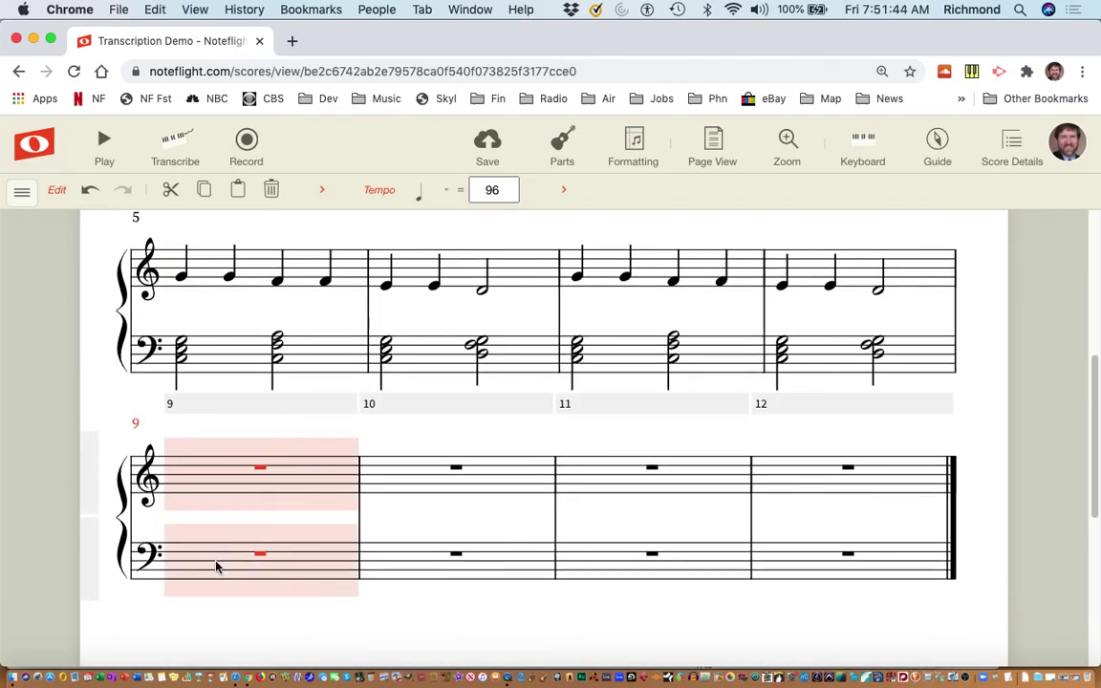
key("super+v")
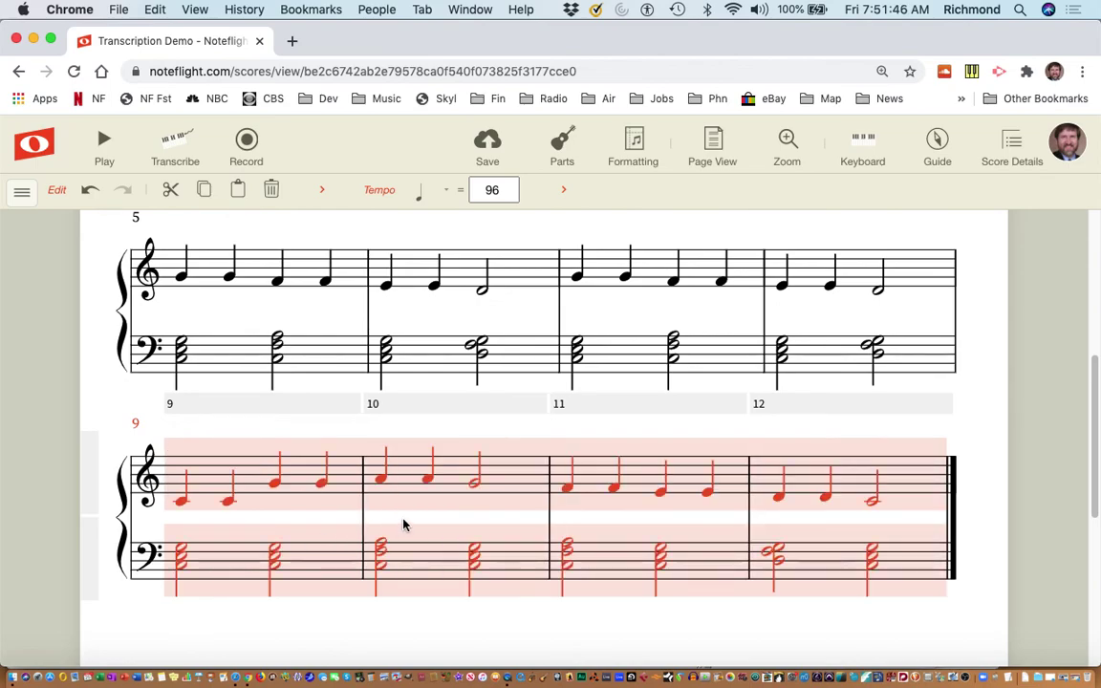
scroll(403, 524, "up", 9)
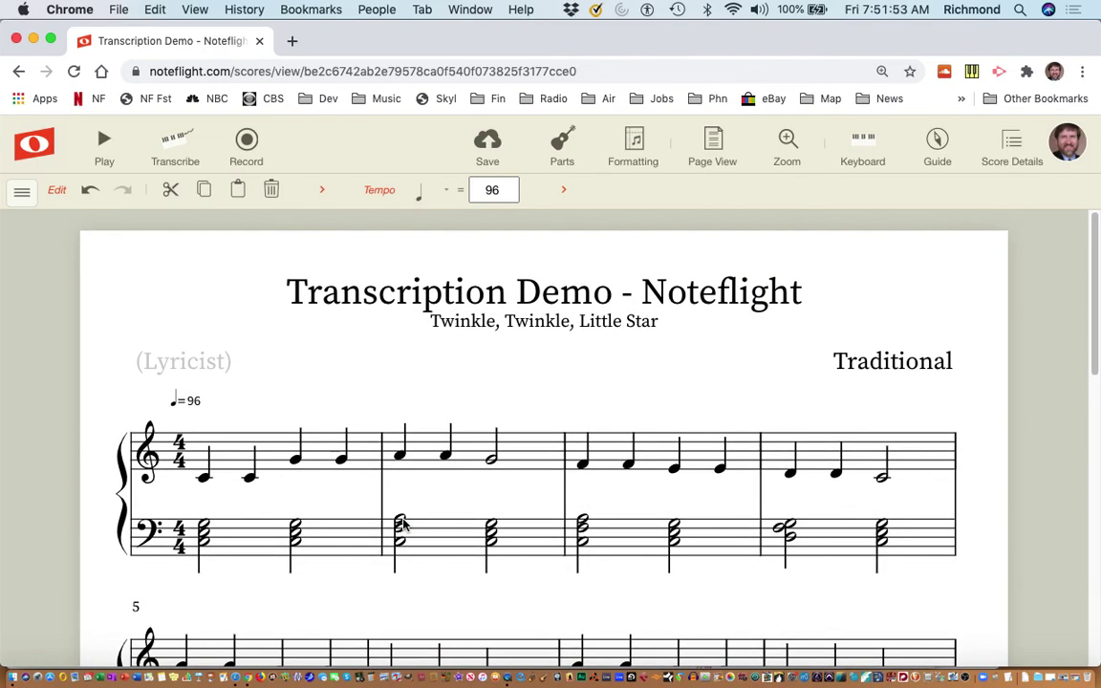
key("super+Tab")
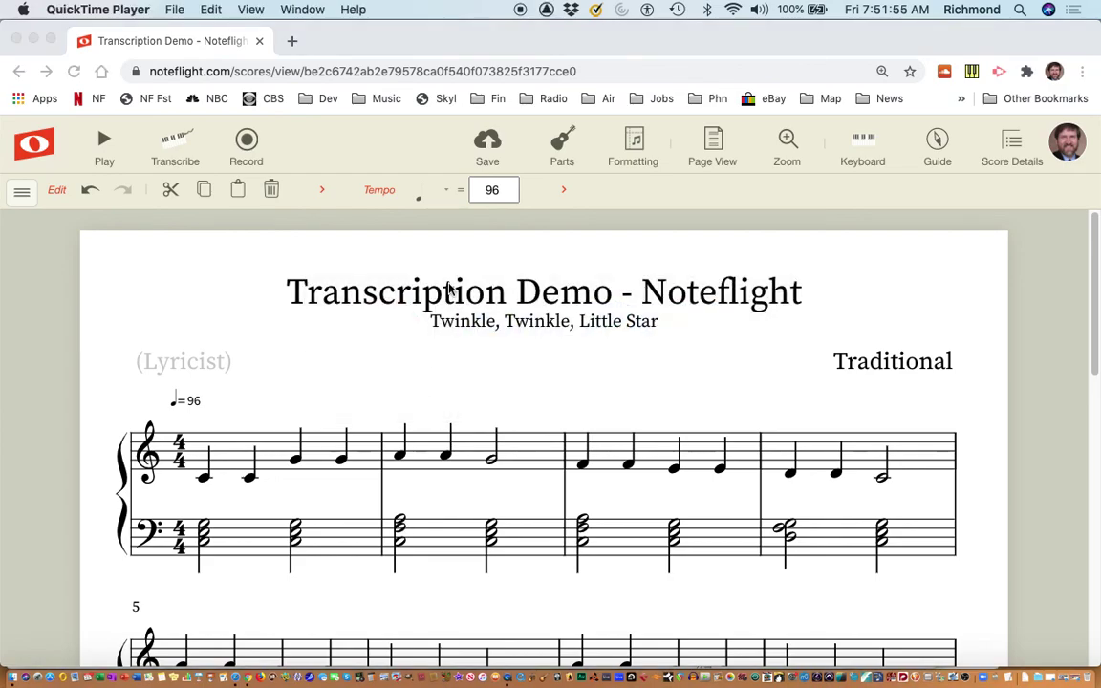